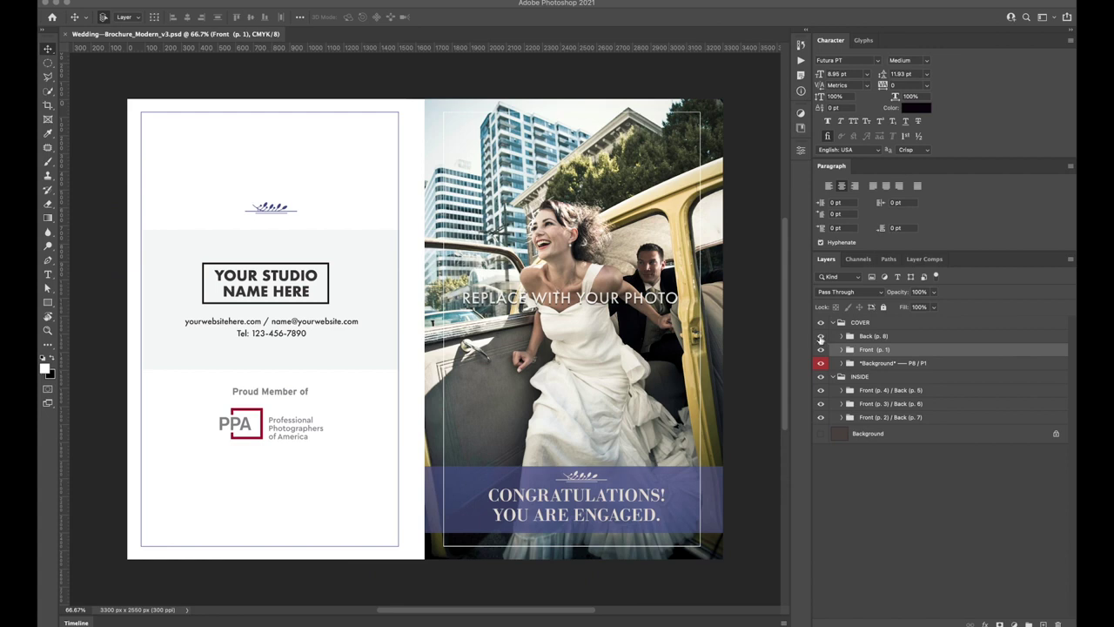
# Step: Check the two cover pages by toggling the visibility of the Back (p. 8) and Front (p. 1) groups
pyautogui.click(820, 336)
pyautogui.click(819, 336)
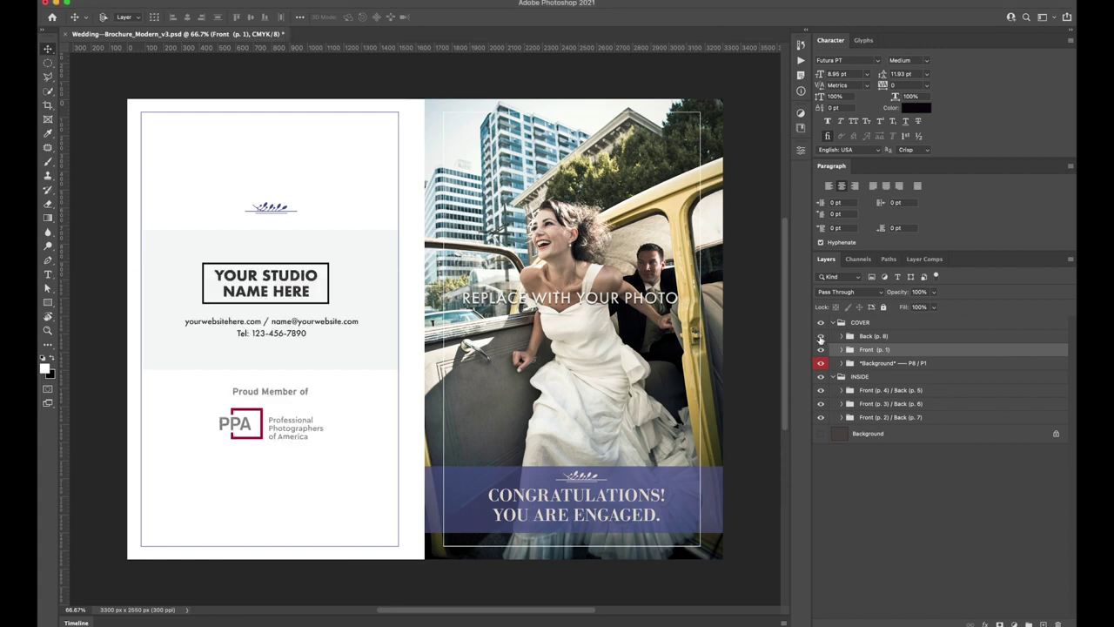
pyautogui.click(820, 349)
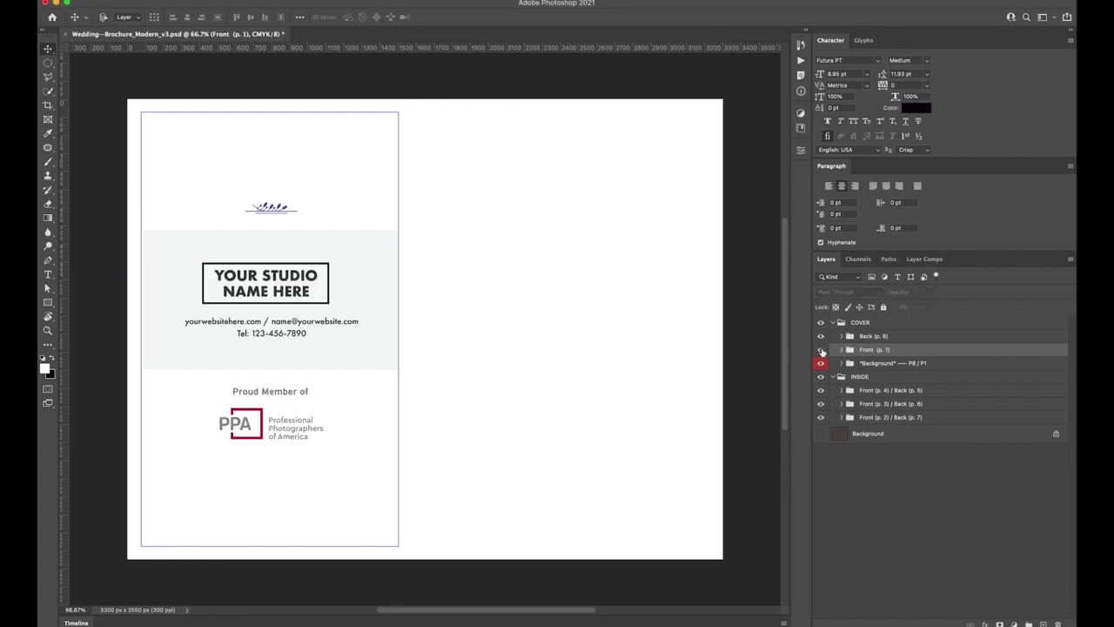
pyautogui.click(821, 349)
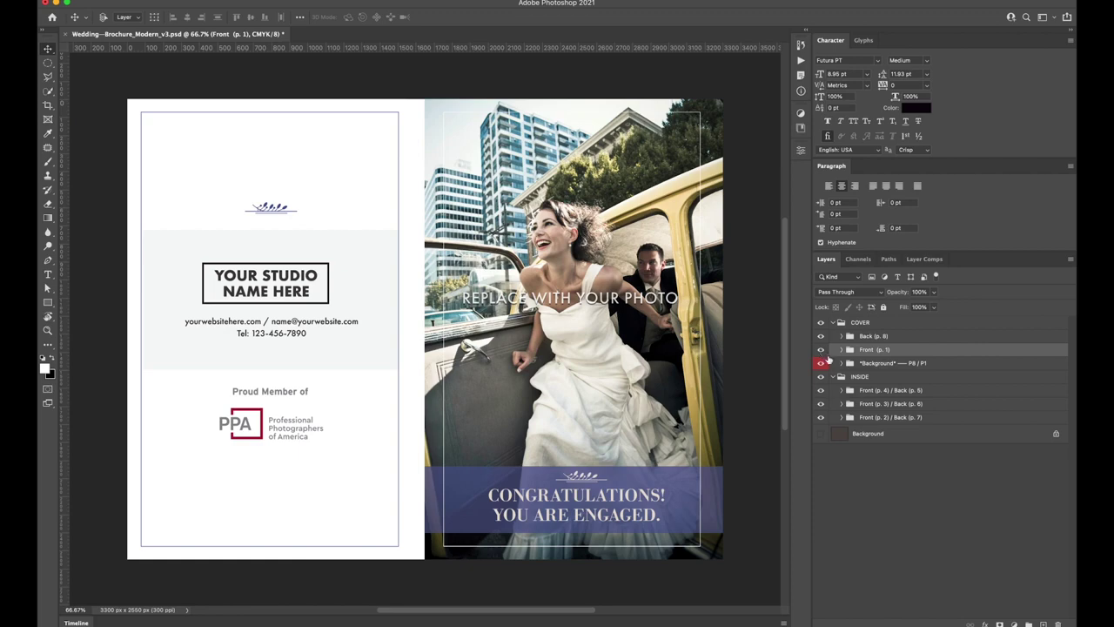
# Step: Look through the inside spreads by hiding COVER and each INSIDE group in turn, and restore all groups
pyautogui.click(832, 323)
pyautogui.click(820, 322)
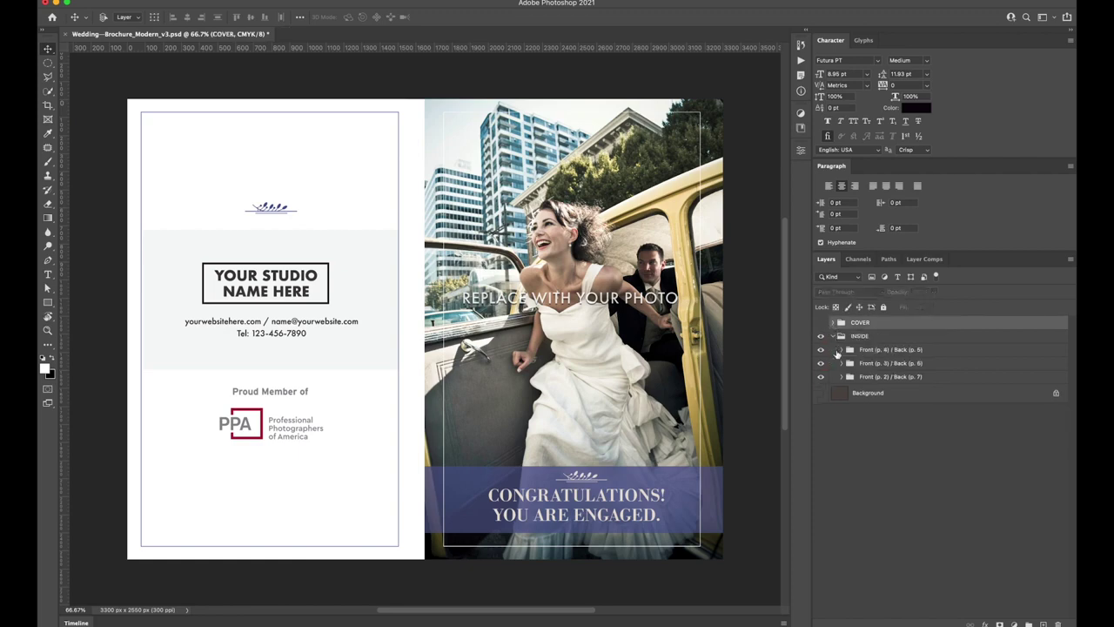
pyautogui.click(820, 349)
pyautogui.click(820, 363)
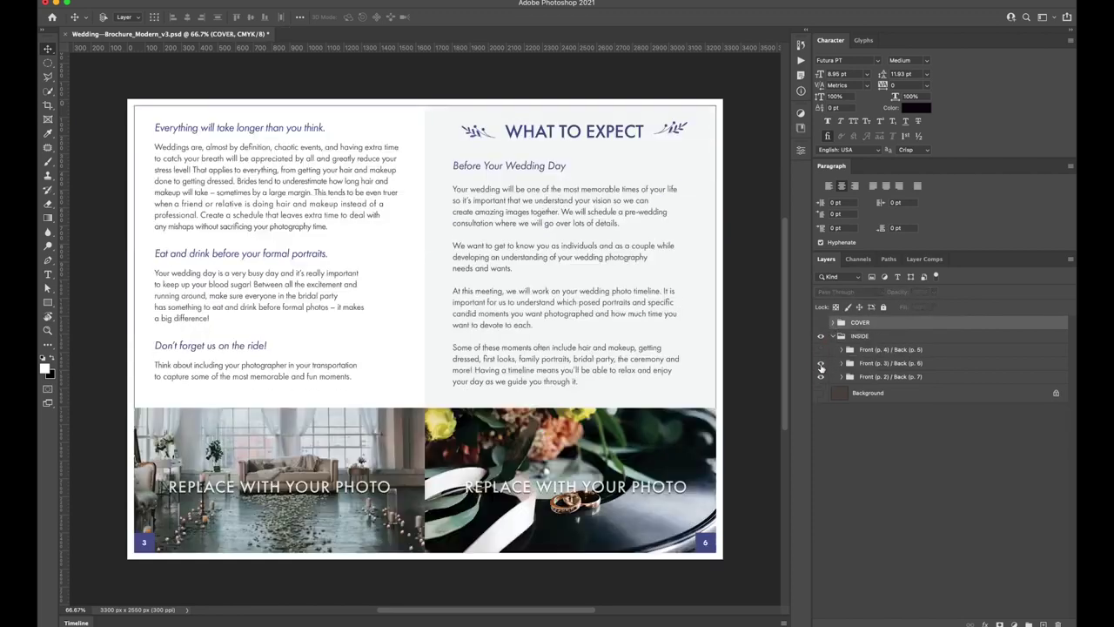
pyautogui.click(821, 364)
pyautogui.click(822, 377)
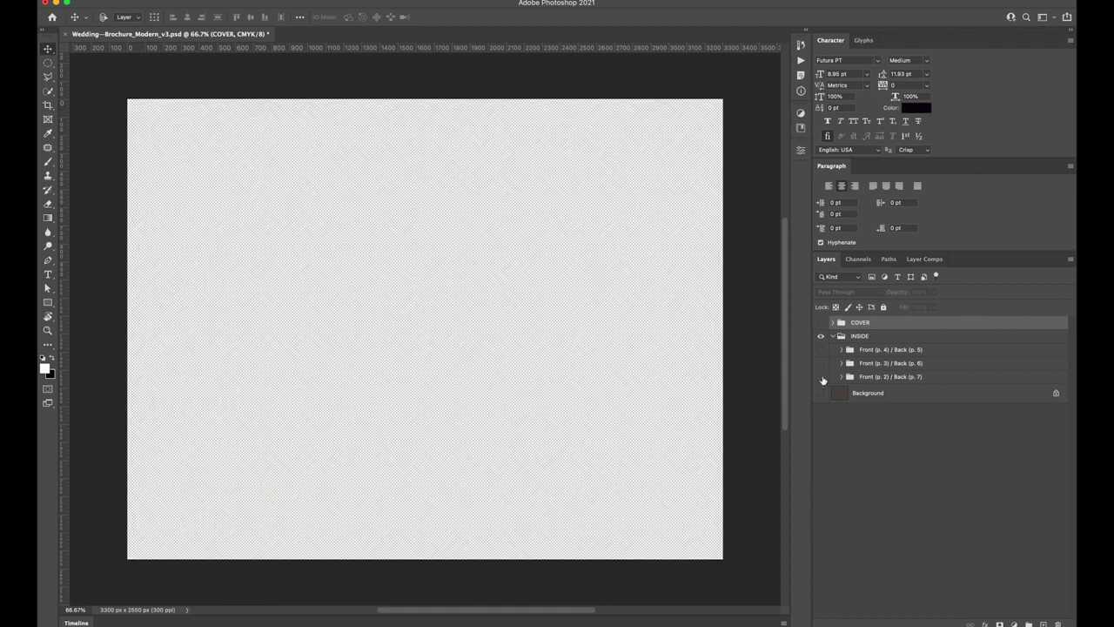
pyautogui.click(821, 377)
pyautogui.click(820, 363)
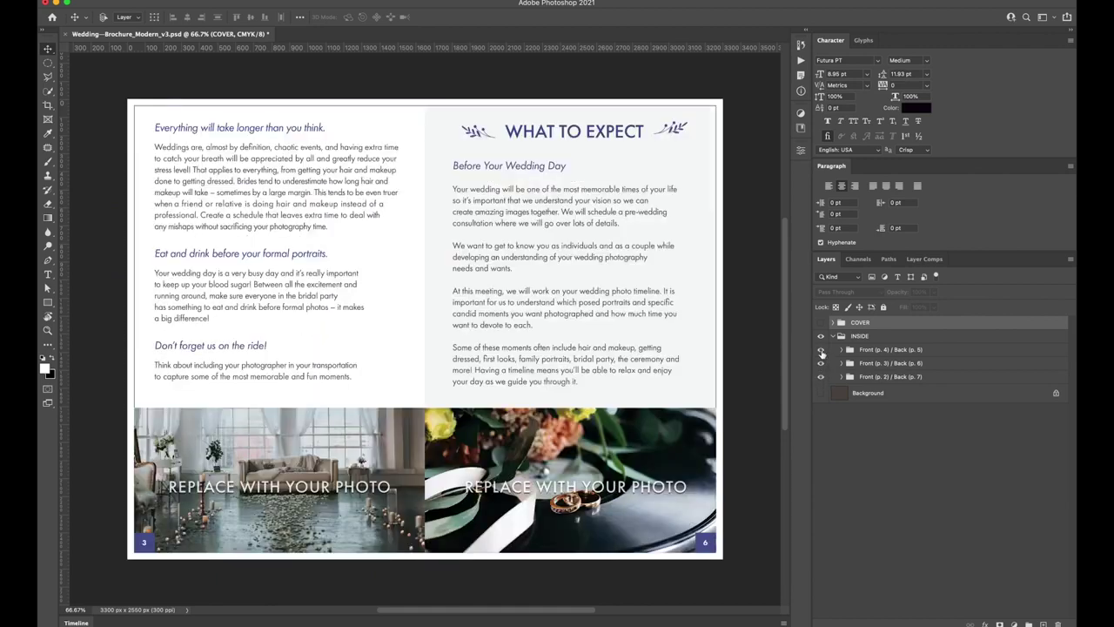
pyautogui.click(820, 349)
pyautogui.click(820, 322)
pyautogui.click(831, 322)
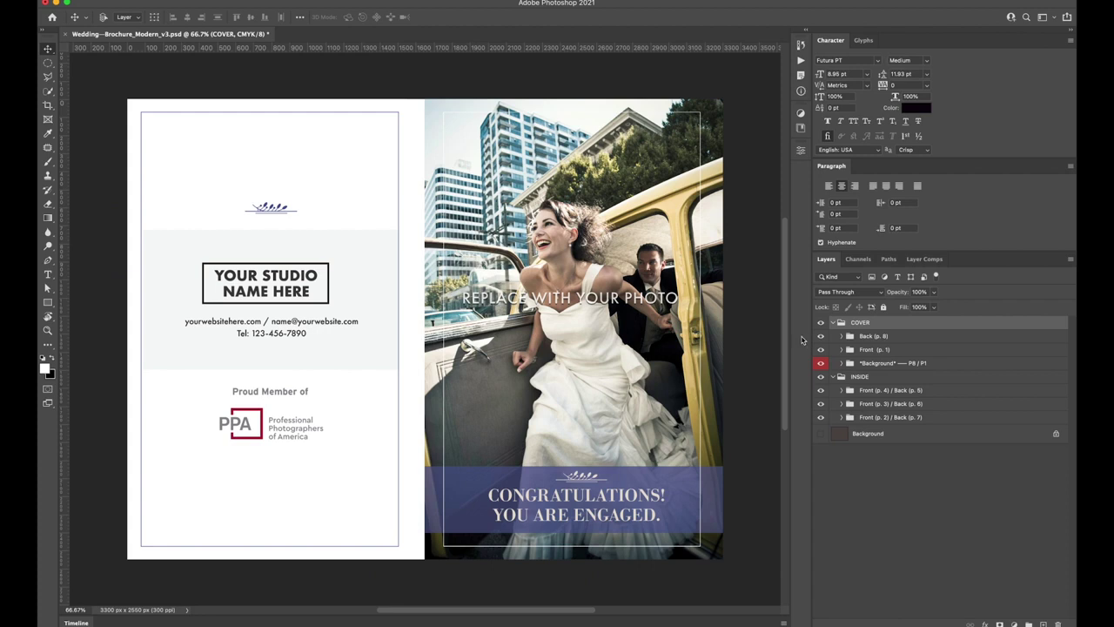
# Step: Open the smart object inside the *UPDATE* with your information group of Back (p. 8) for editing
pyautogui.click(856, 336)
pyautogui.click(842, 335)
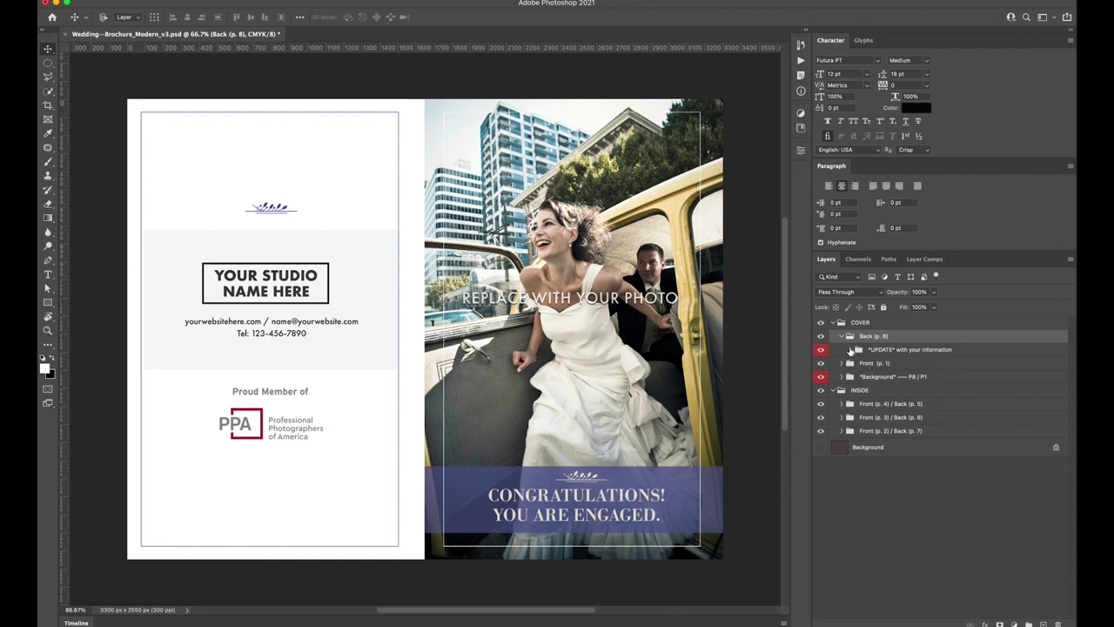
pyautogui.click(850, 349)
pyautogui.click(893, 367)
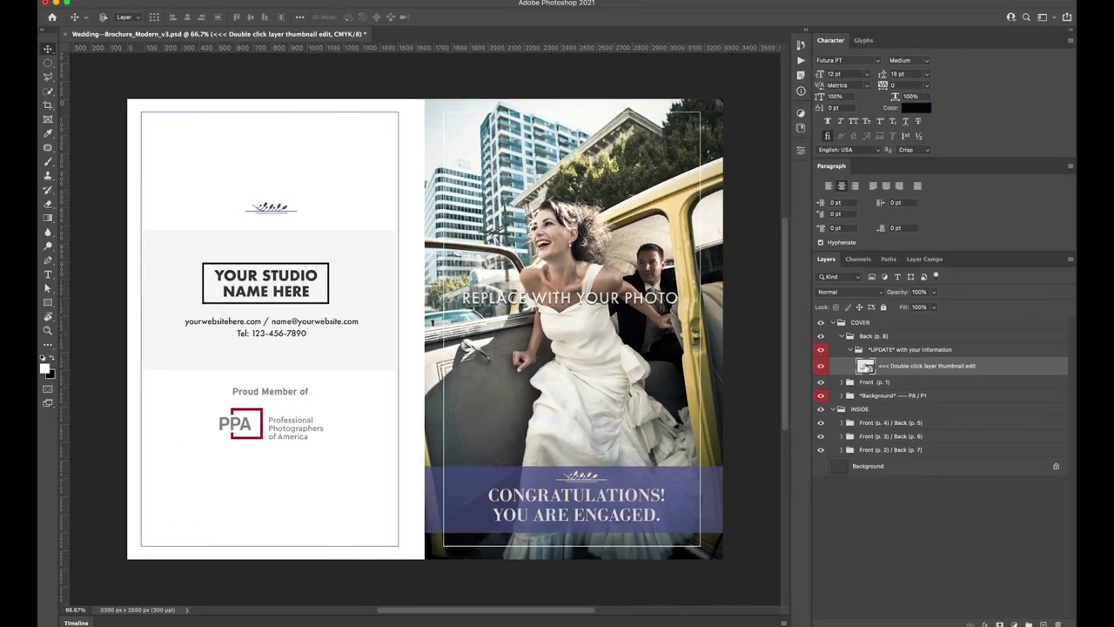
pyautogui.doubleClick(865, 367)
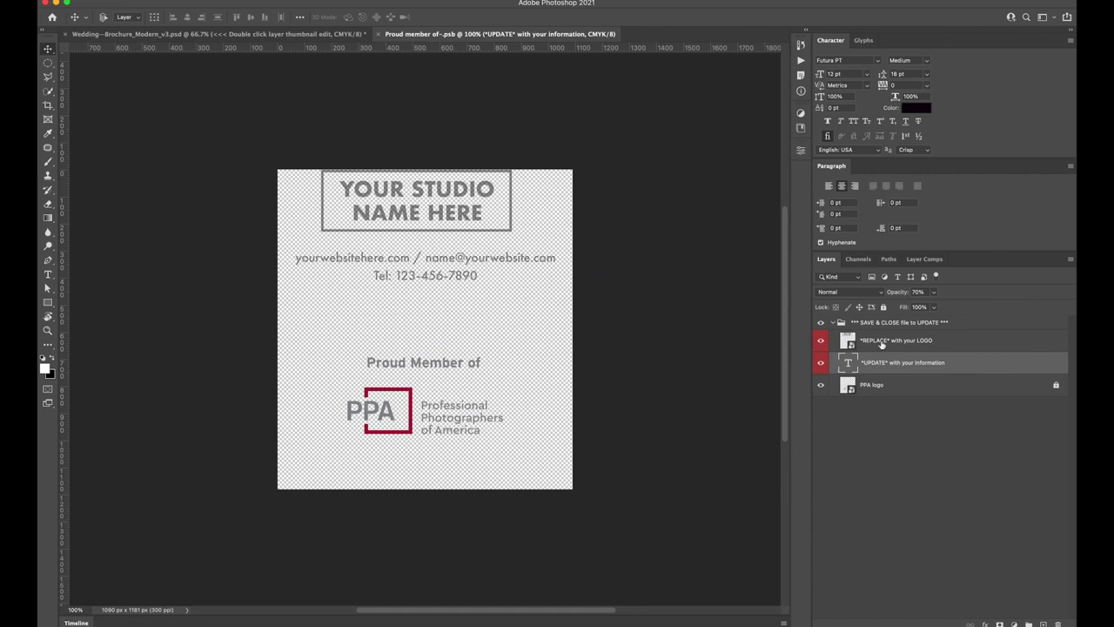
# Step: Open the *REPLACE* with your LOGO smart object and replace its studio name with MY LOGO on two lines
pyautogui.click(879, 343)
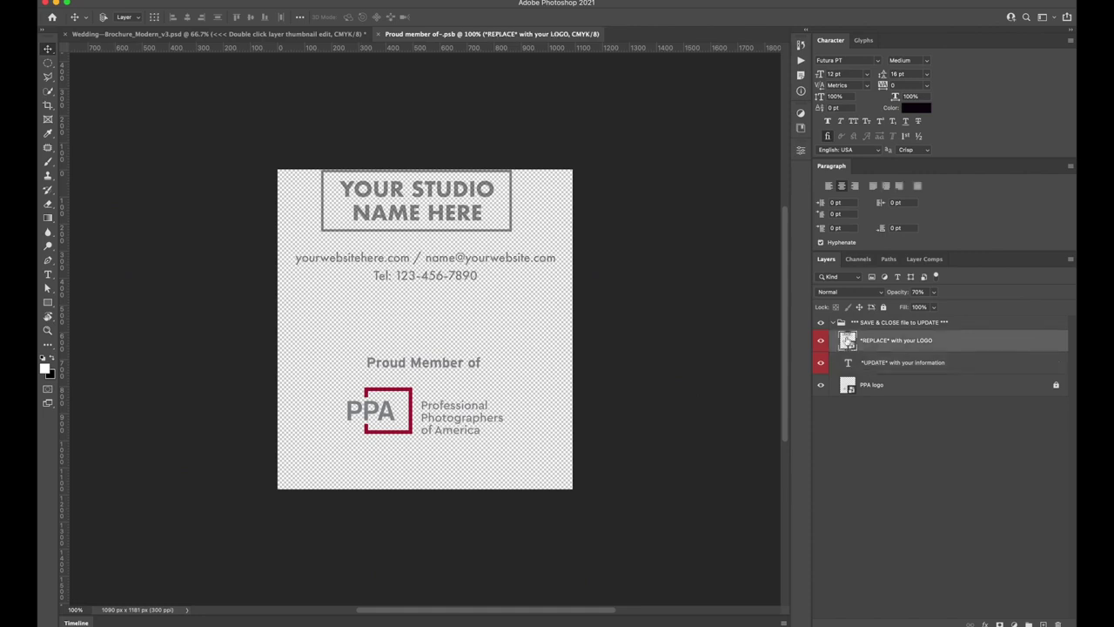
pyautogui.doubleClick(847, 341)
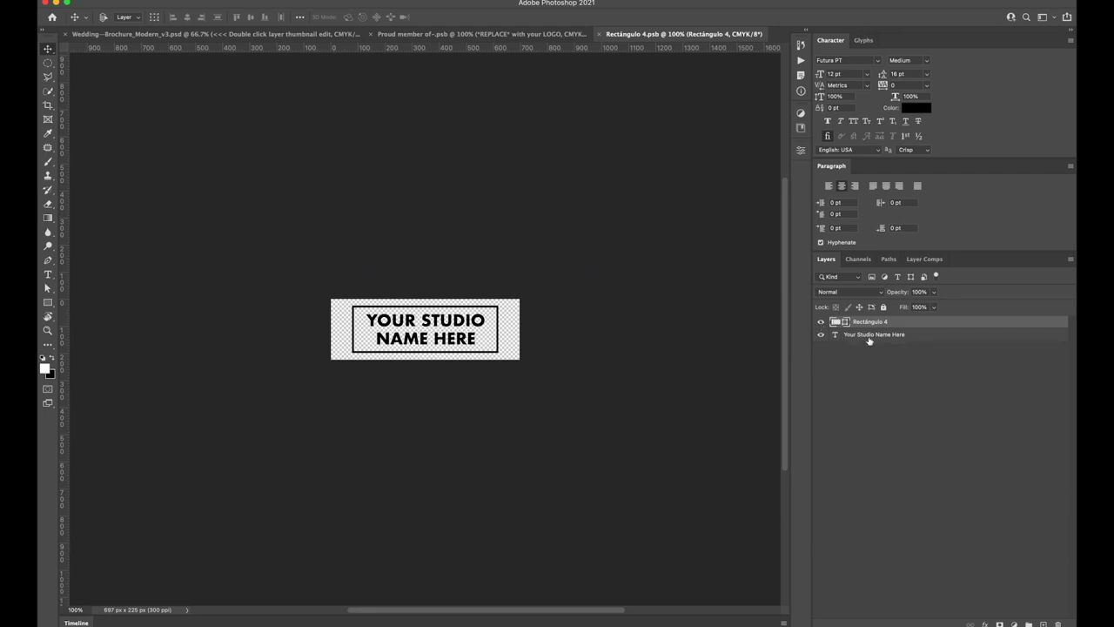
pyautogui.click(869, 337)
pyautogui.doubleClick(430, 330)
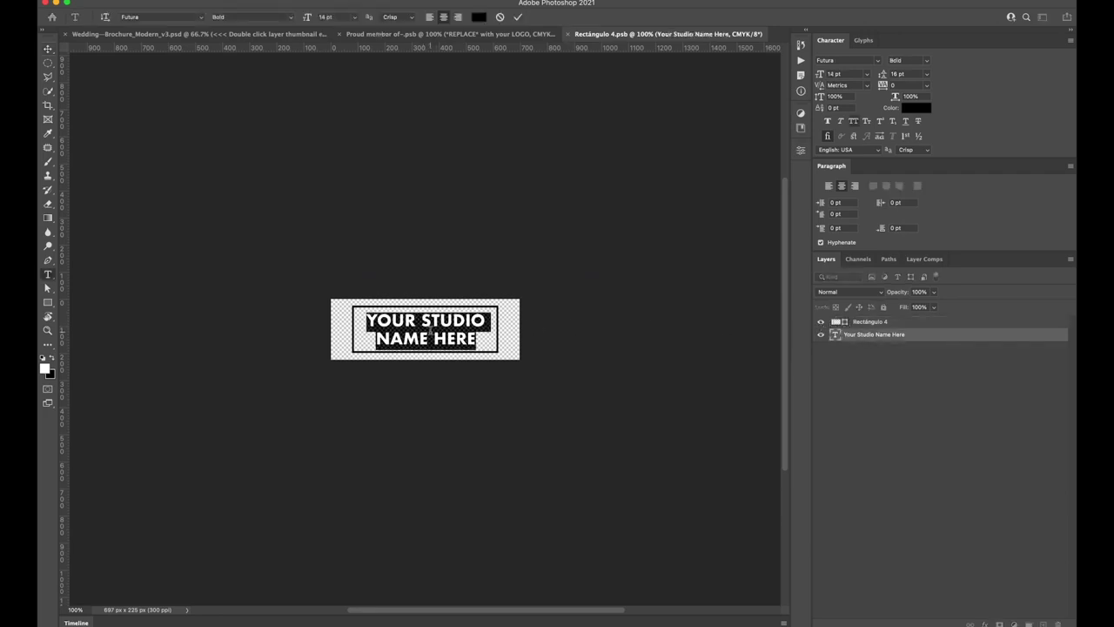
pyautogui.write('MY')
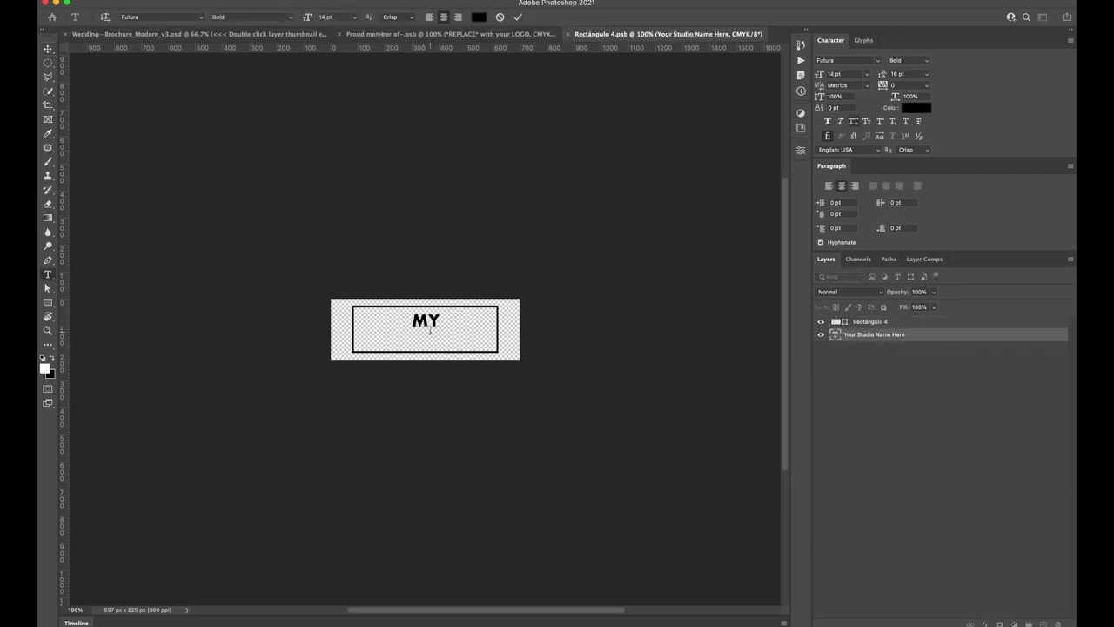
pyautogui.press('Return')
pyautogui.write('LOGO')
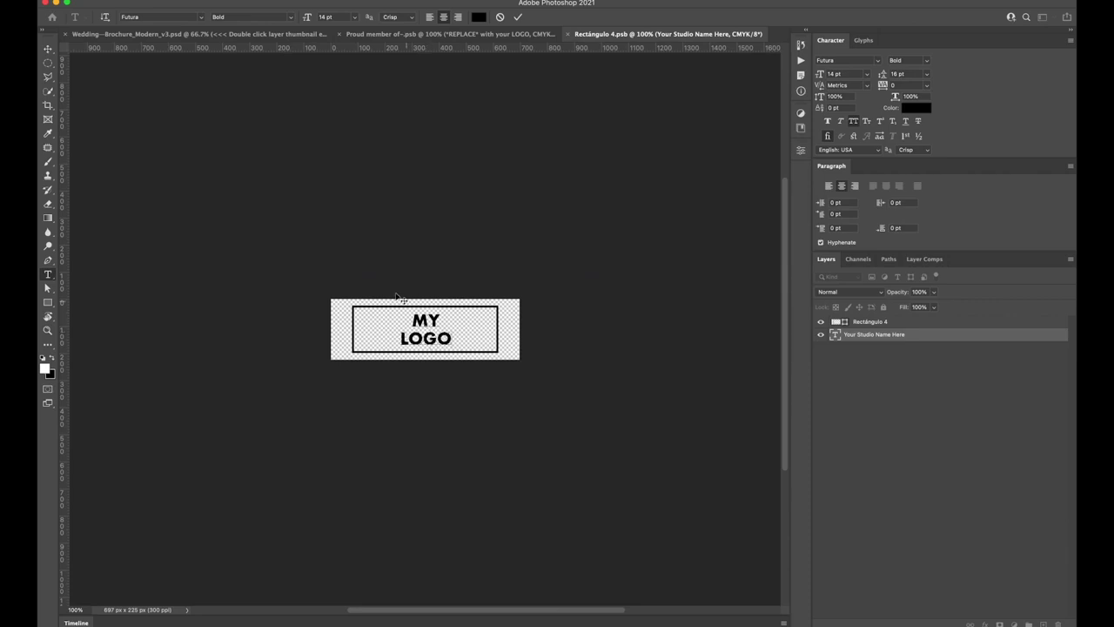
# Step: Commit the logo text, and save and close the logo smart object file
pyautogui.click(48, 49)
pyautogui.hotkey('ctrl', 's')
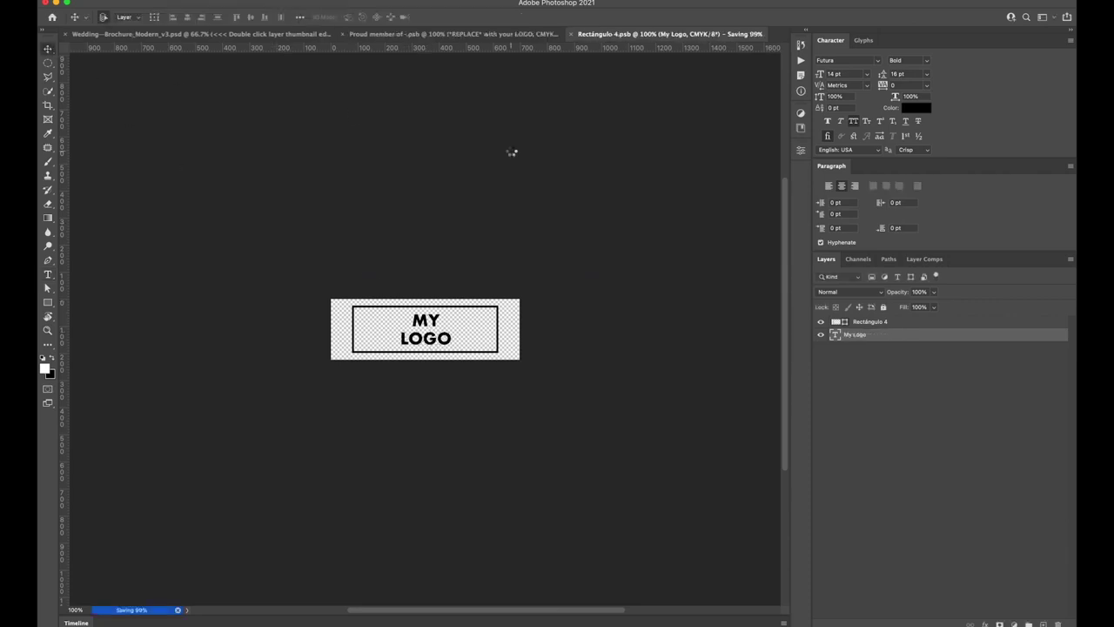
pyautogui.hotkey('ctrl', 'w')
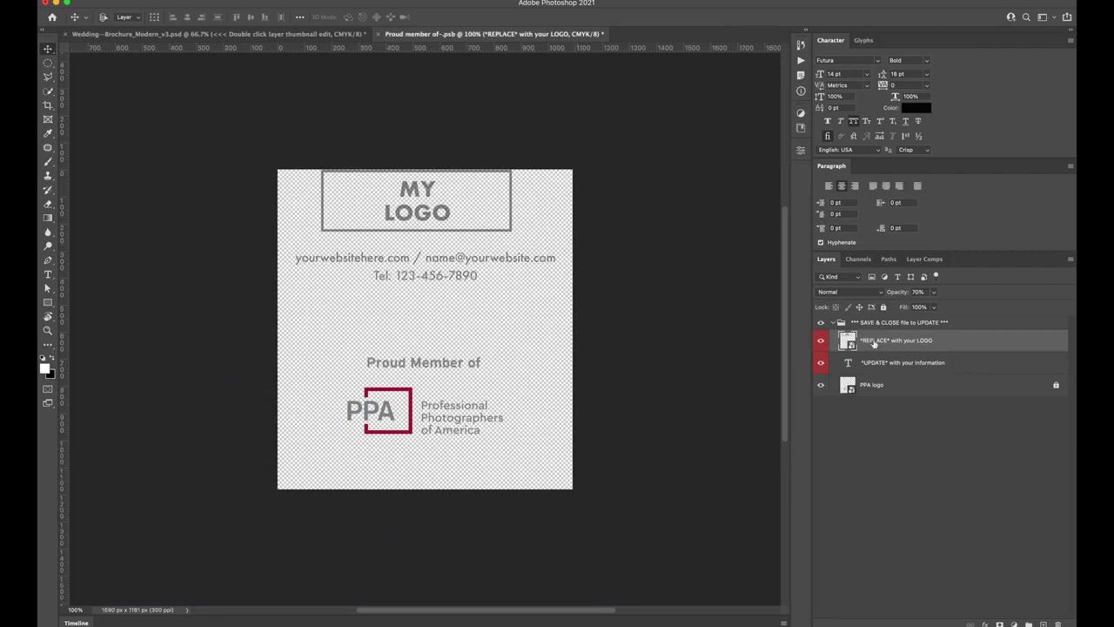
# Step: Change the website address in the *UPDATE* with your information text layer to mywebsite.com
pyautogui.click(896, 363)
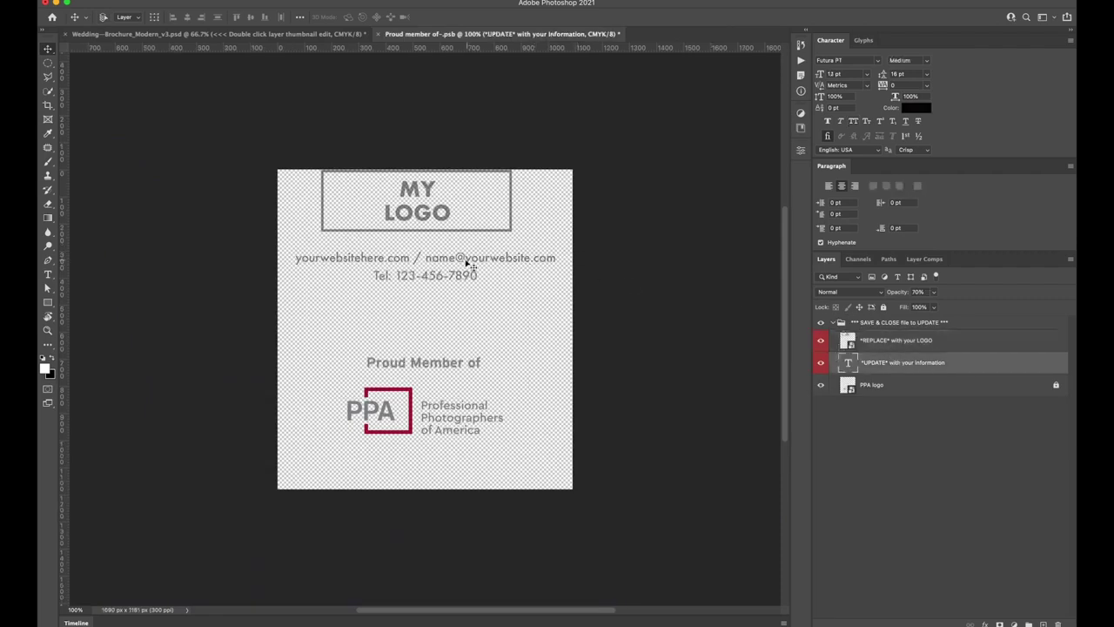
pyautogui.press('t')
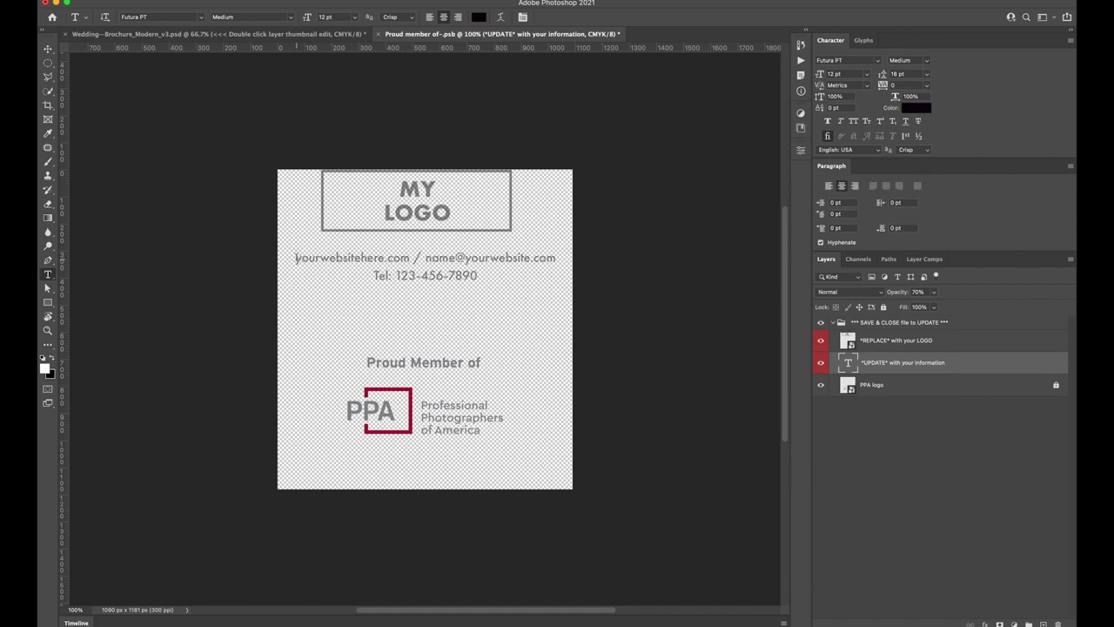
pyautogui.moveTo(296, 258); pyautogui.dragTo(385, 257)
pyautogui.write('mywebsite')
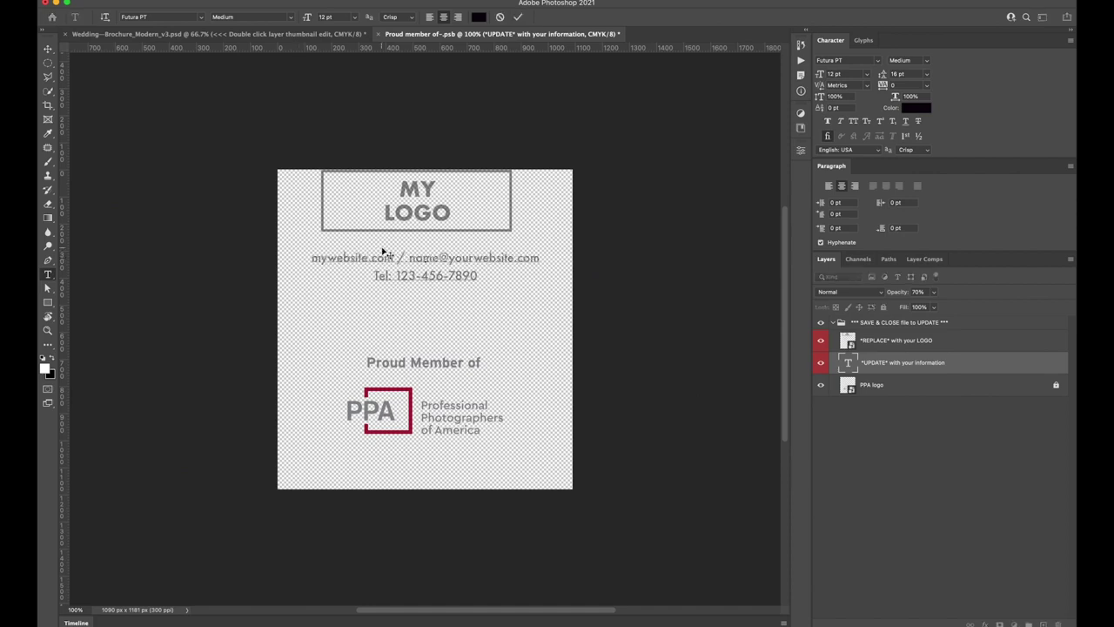
# Step: Update the name and domain of the contact e-mail, and save and close the contact information smart object
pyautogui.click(411, 257)
pyautogui.write('my')
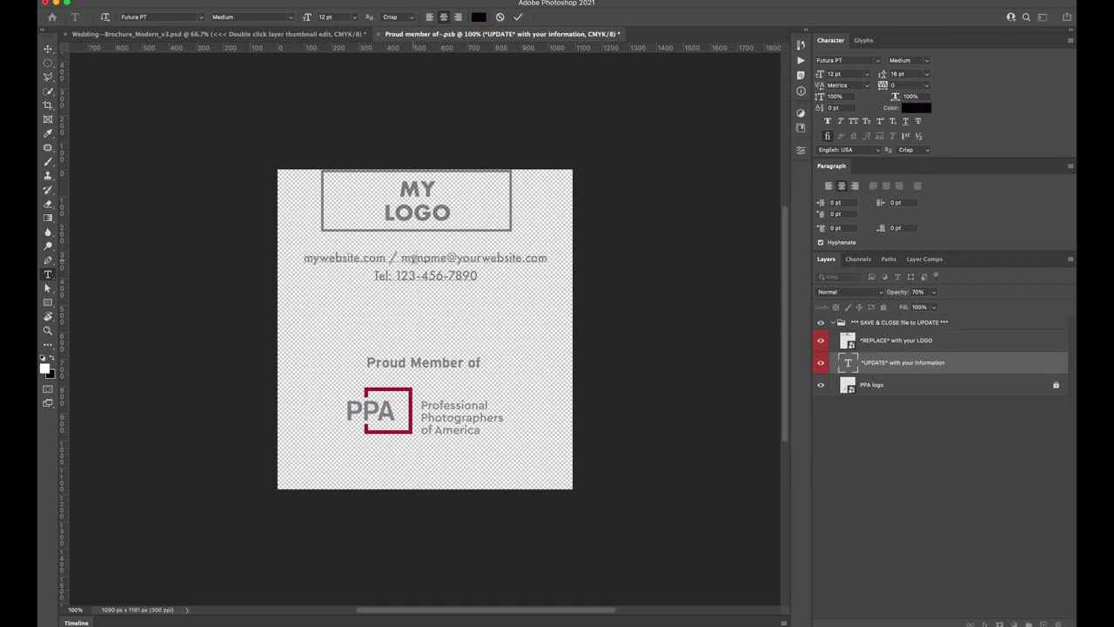
pyautogui.moveTo(456, 258); pyautogui.dragTo(481, 258)
pyautogui.write('my')
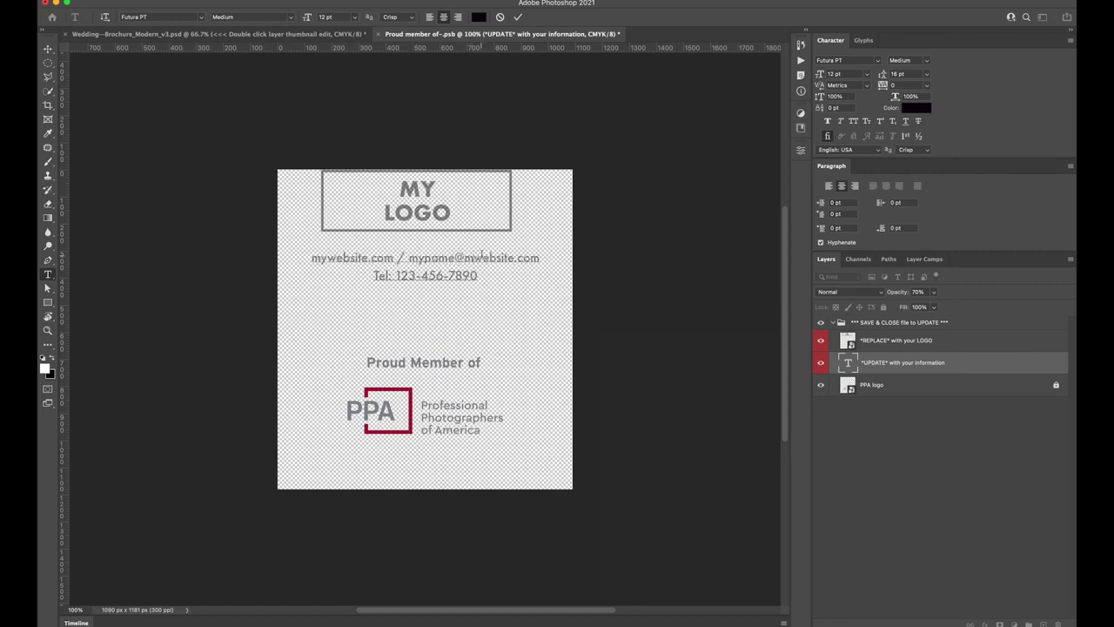
pyautogui.press('super+s')
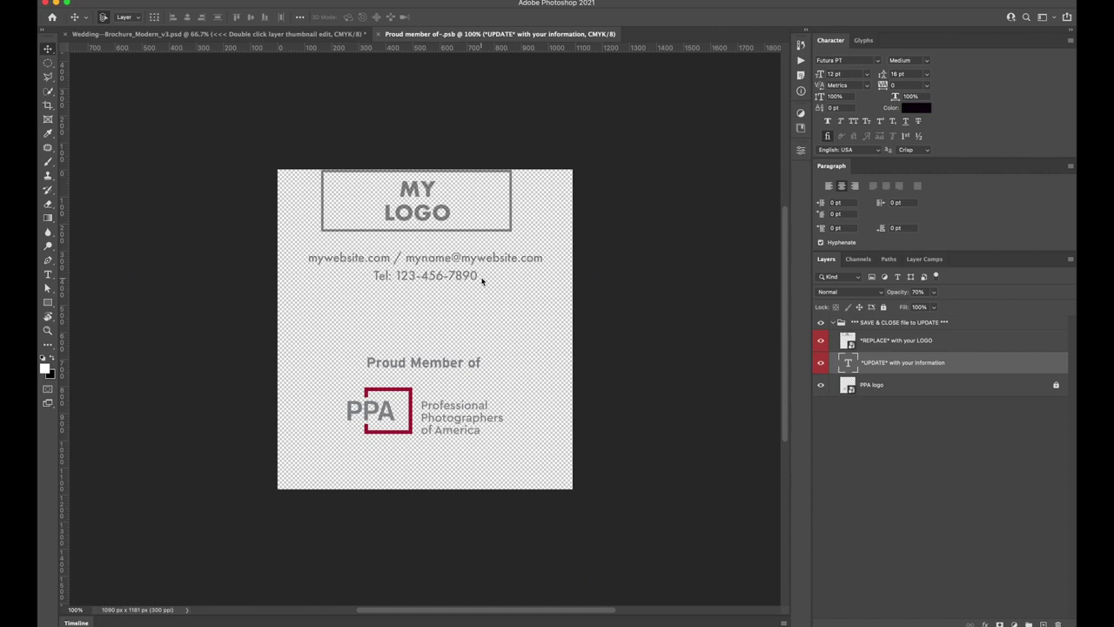
pyautogui.press('super+w')
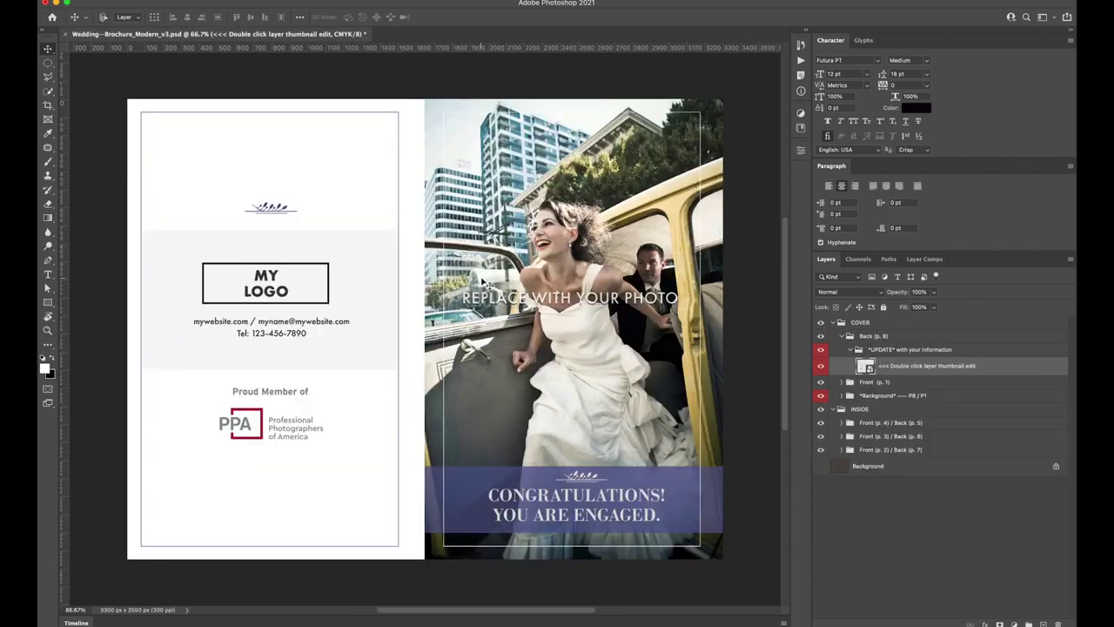
# Step: Collapse the Back (p. 8) group and open the replaceable cover image smart object in Front (p. 1)
pyautogui.click(819, 366)
pyautogui.click(819, 366)
pyautogui.click(842, 336)
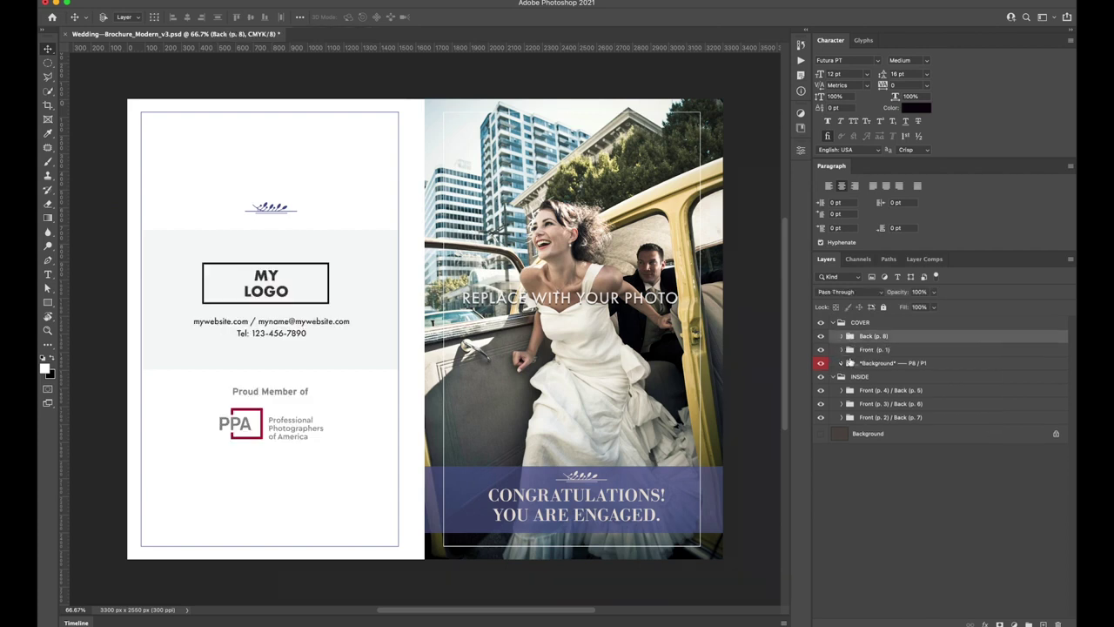
pyautogui.click(842, 350)
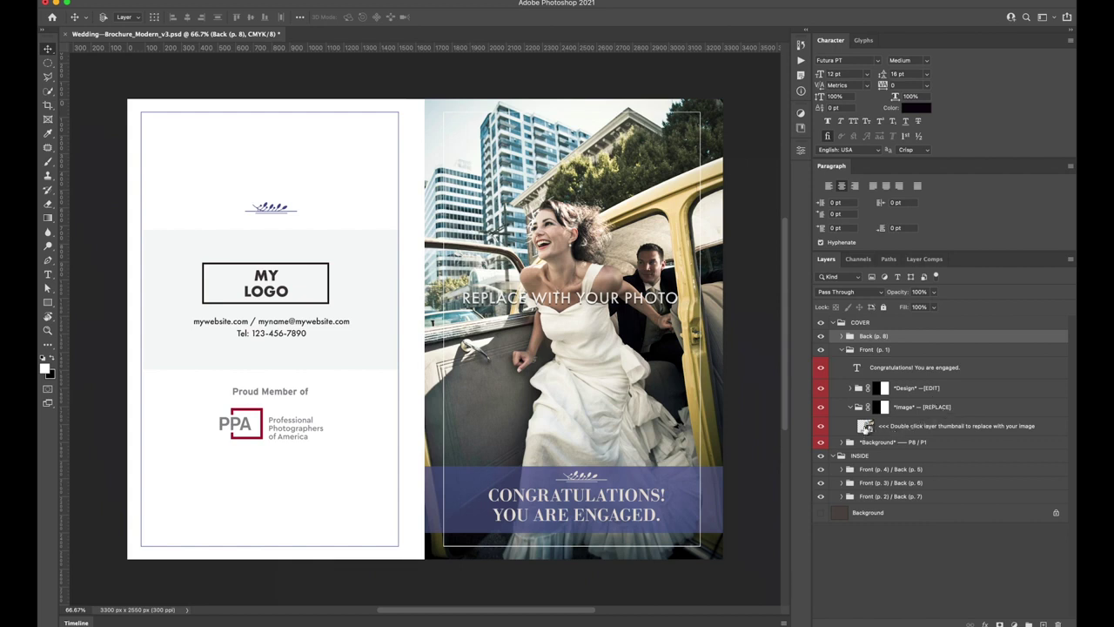
pyautogui.doubleClick(864, 426)
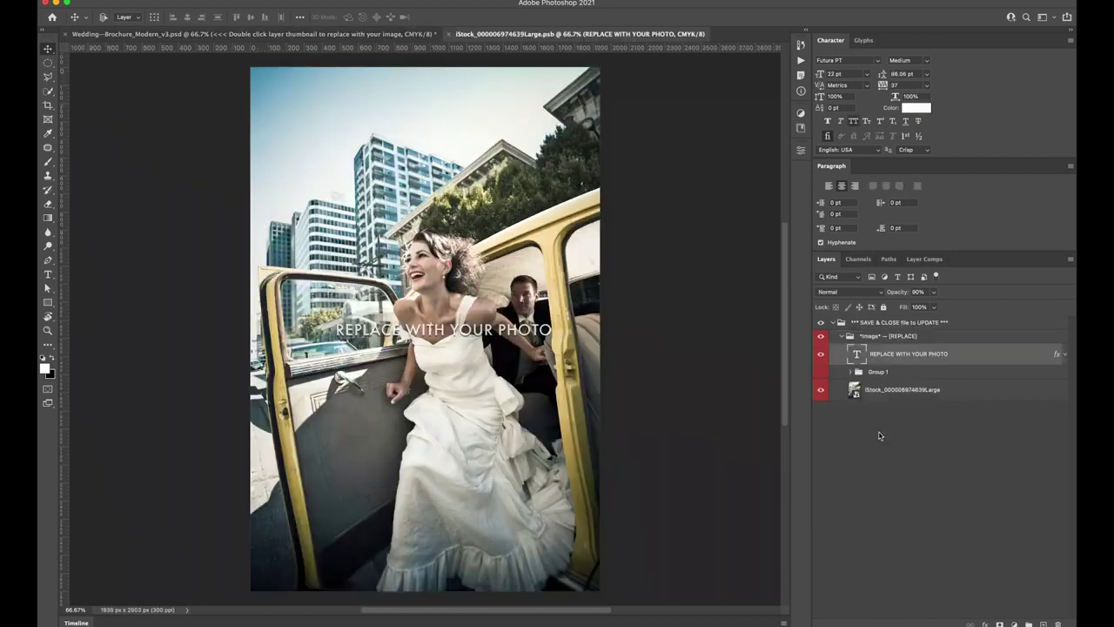
# Step: Place the Unsplash wedding couple photo above the stock image layer and scale it down to about 20.5%
pyautogui.click(901, 390)
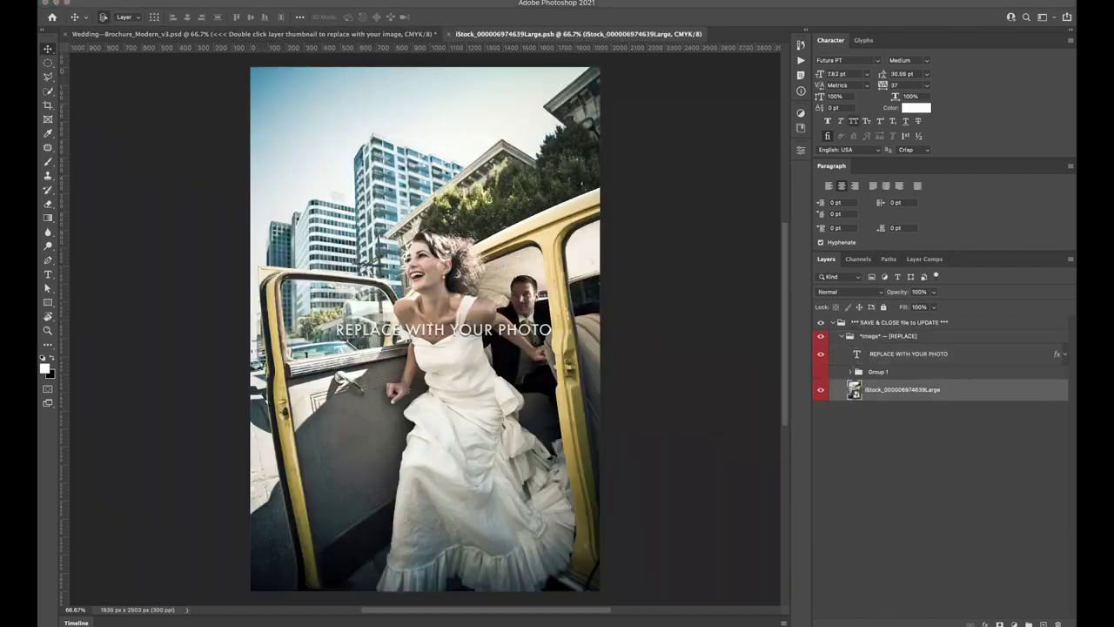
pyautogui.moveTo(1075, 205); pyautogui.dragTo(383, 231)
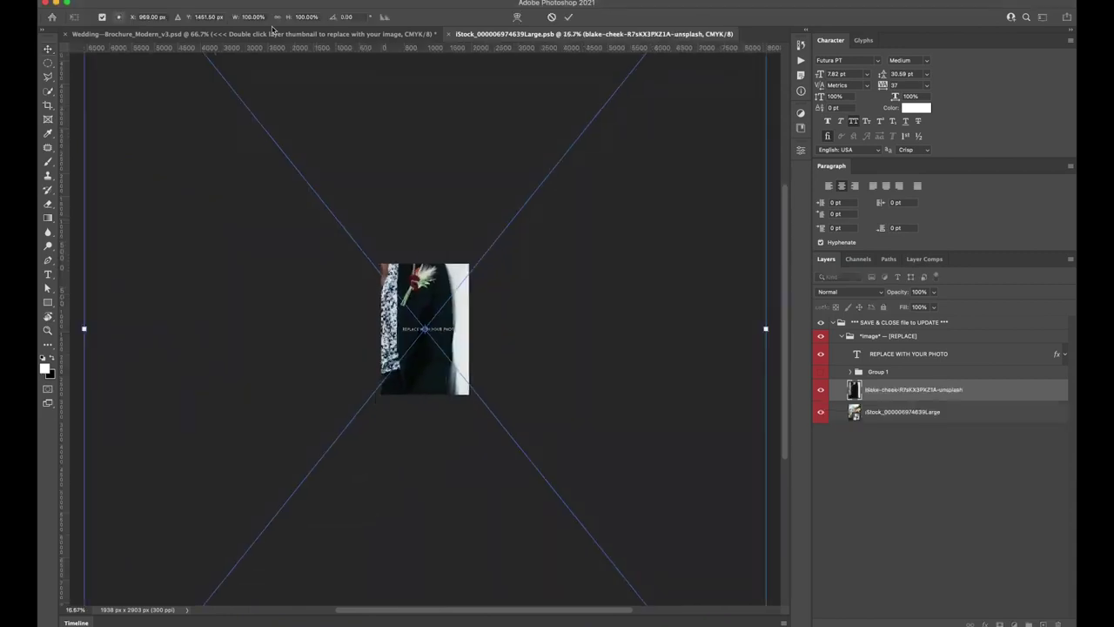
pyautogui.doubleClick(259, 18)
pyautogui.write('50')
pyautogui.moveTo(596, 116); pyautogui.dragTo(513, 256)
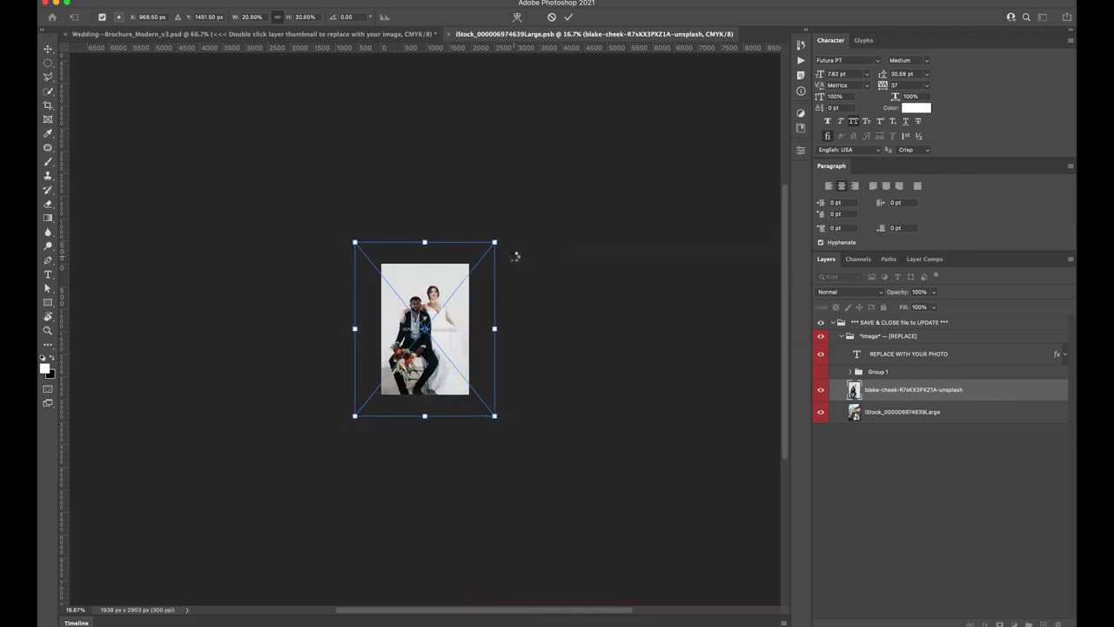
pyautogui.press('Return')
# Step: Lower the new photo's opacity to 61% and shift the photo down and right over the original image
pyautogui.press('super+plus')
pyautogui.press('super+plus')
pyautogui.press('super+plus')
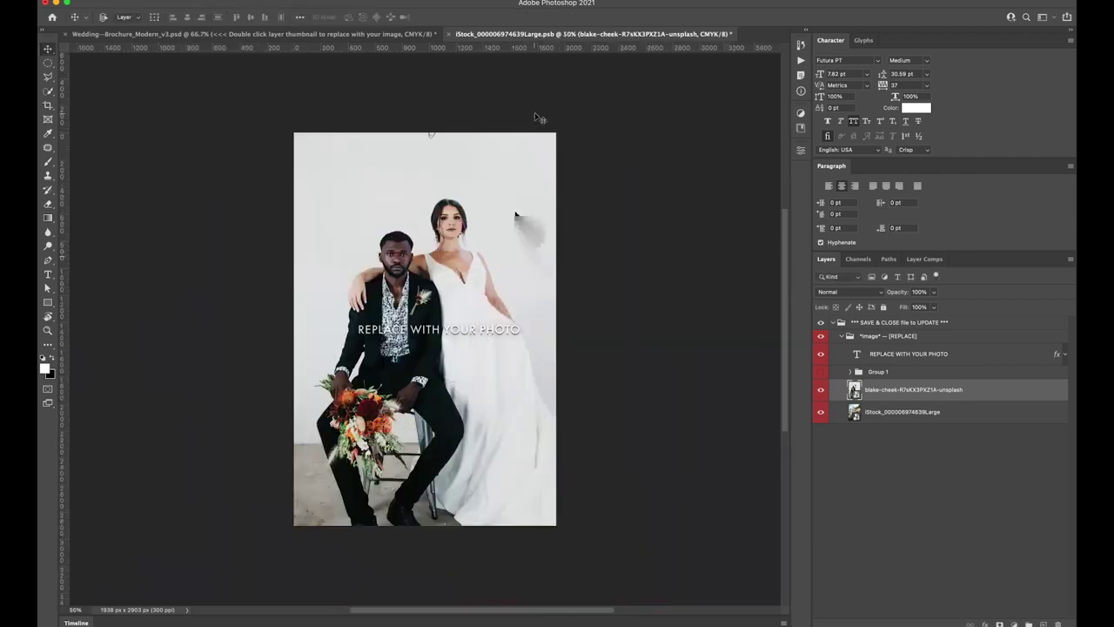
pyautogui.click(933, 306)
pyautogui.moveTo(932, 306); pyautogui.dragTo(914, 306)
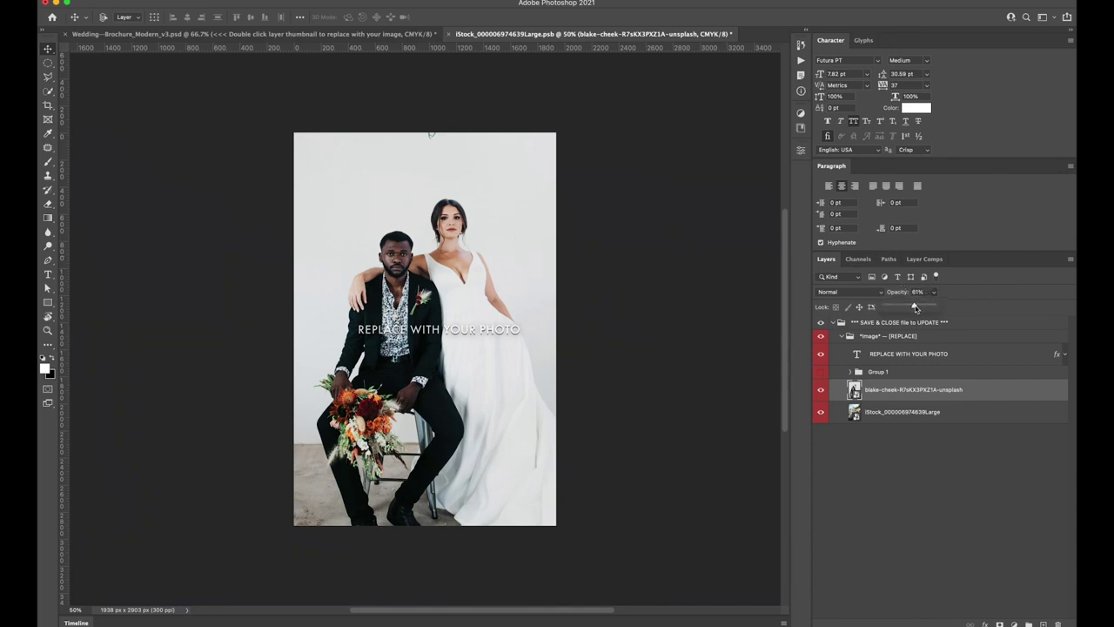
pyautogui.moveTo(458, 283)
pyautogui.mouseDown()
pyautogui.moveTo(448, 269)
pyautogui.moveTo(475, 288)
pyautogui.moveTo(461, 298)
pyautogui.mouseUp()
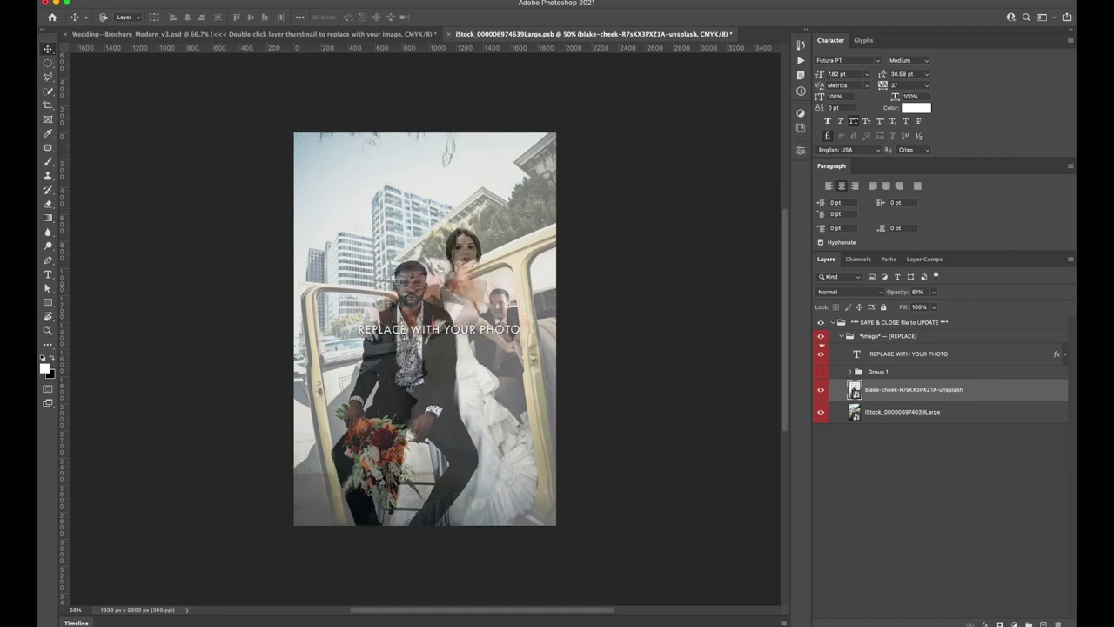
# Step: Restore the new photo layer's opacity to 100%
pyautogui.click(933, 293)
pyautogui.moveTo(933, 307); pyautogui.dragTo(1002, 313)
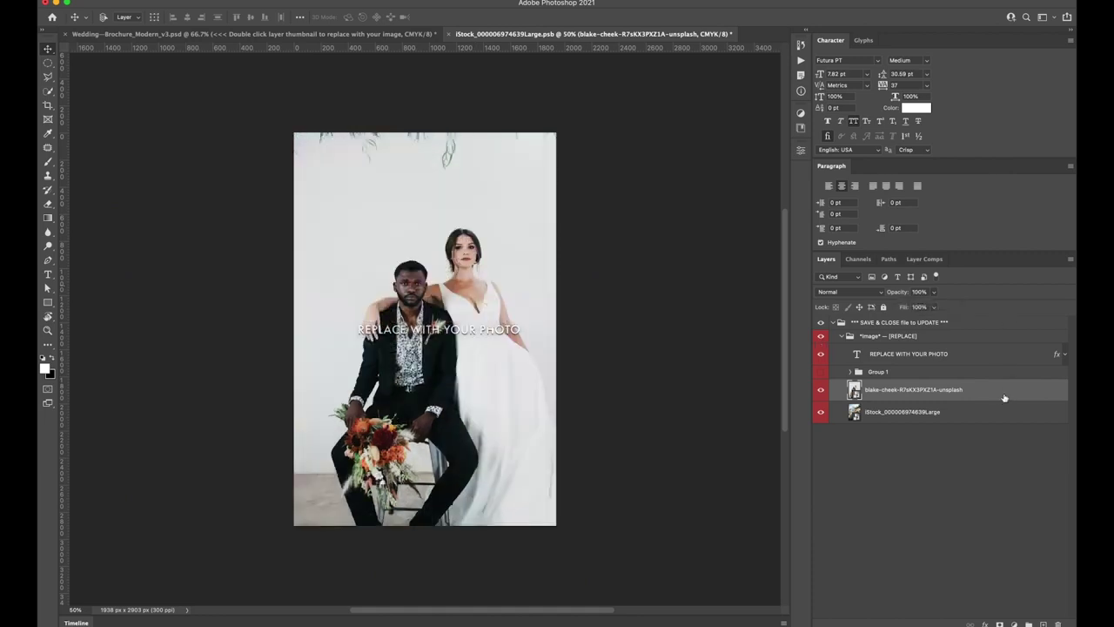
pyautogui.press('super+equal')
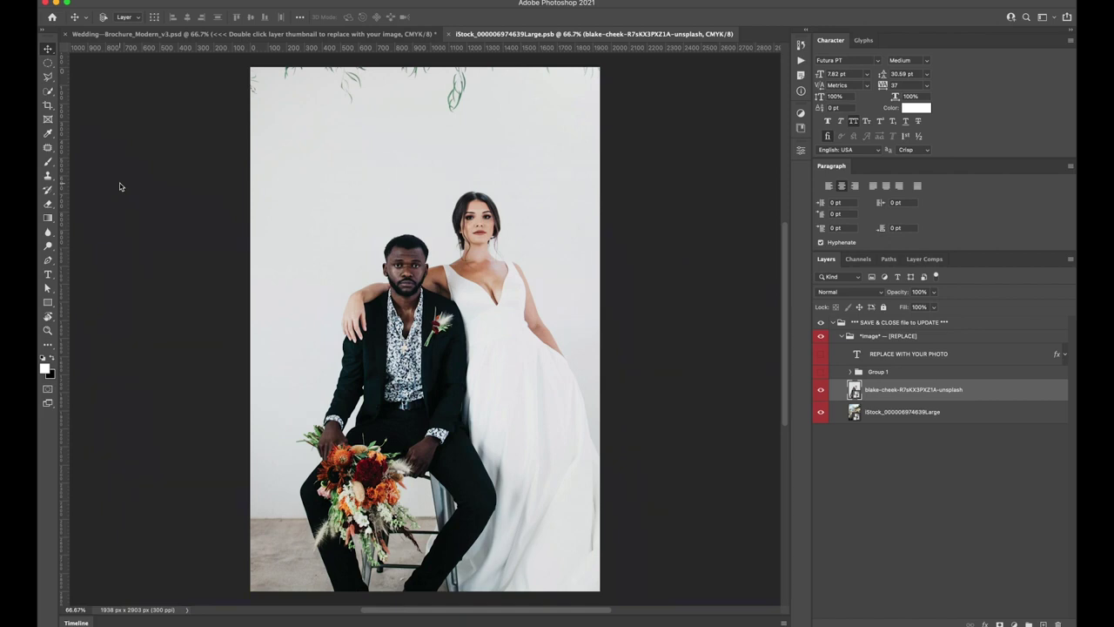
# Step: Turn off the display of guides in the cover image document
pyautogui.click(278, 0)
pyautogui.moveTo(329, 0)
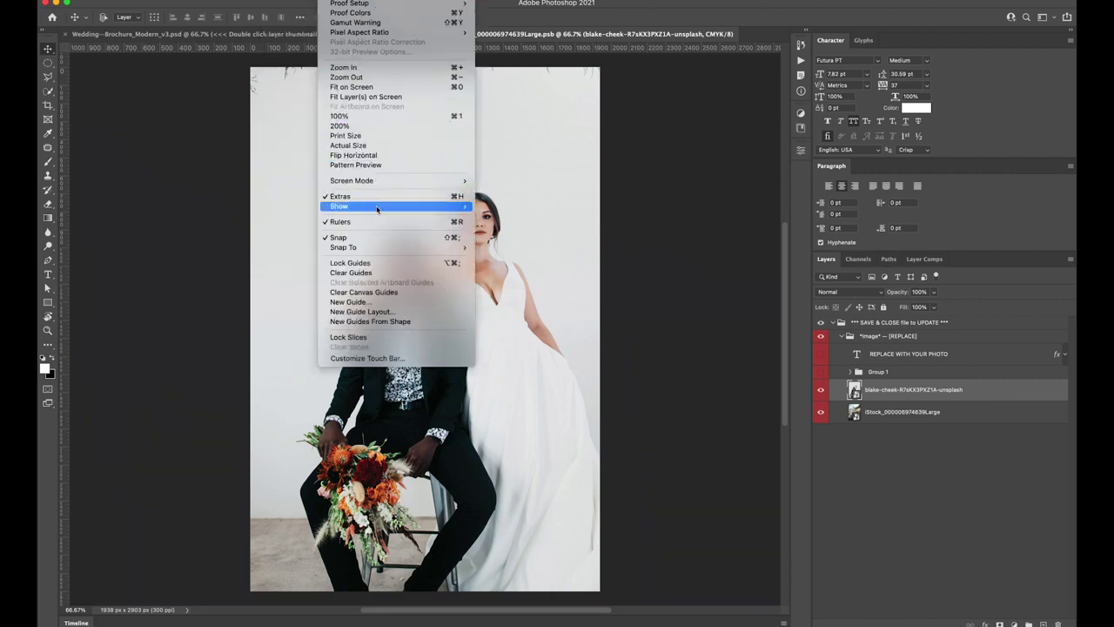
pyautogui.moveTo(377, 209)
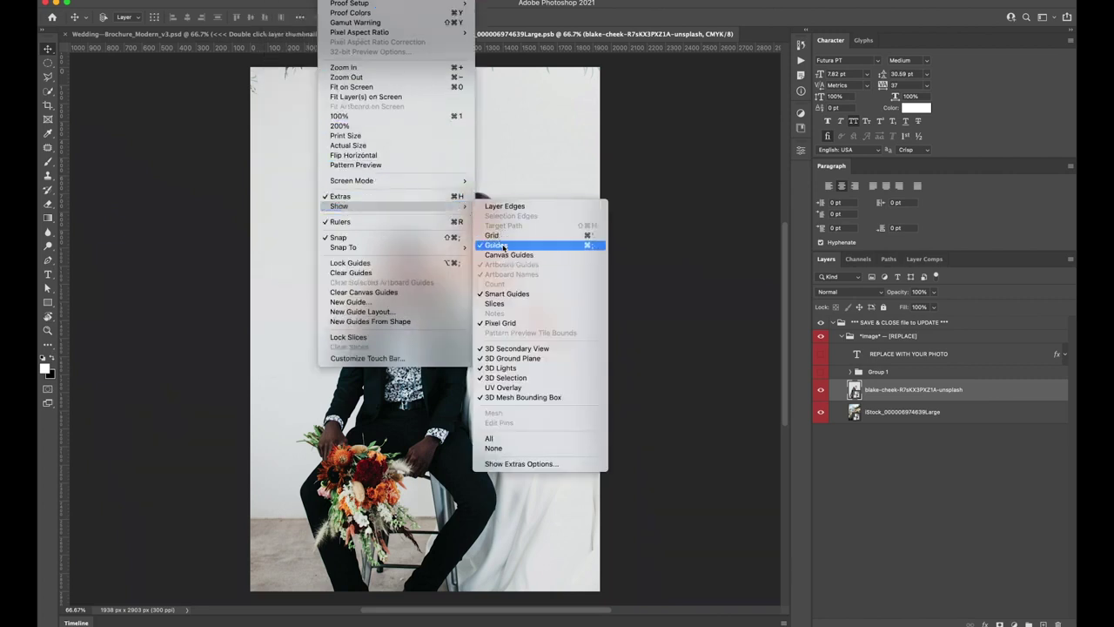
pyautogui.click(503, 246)
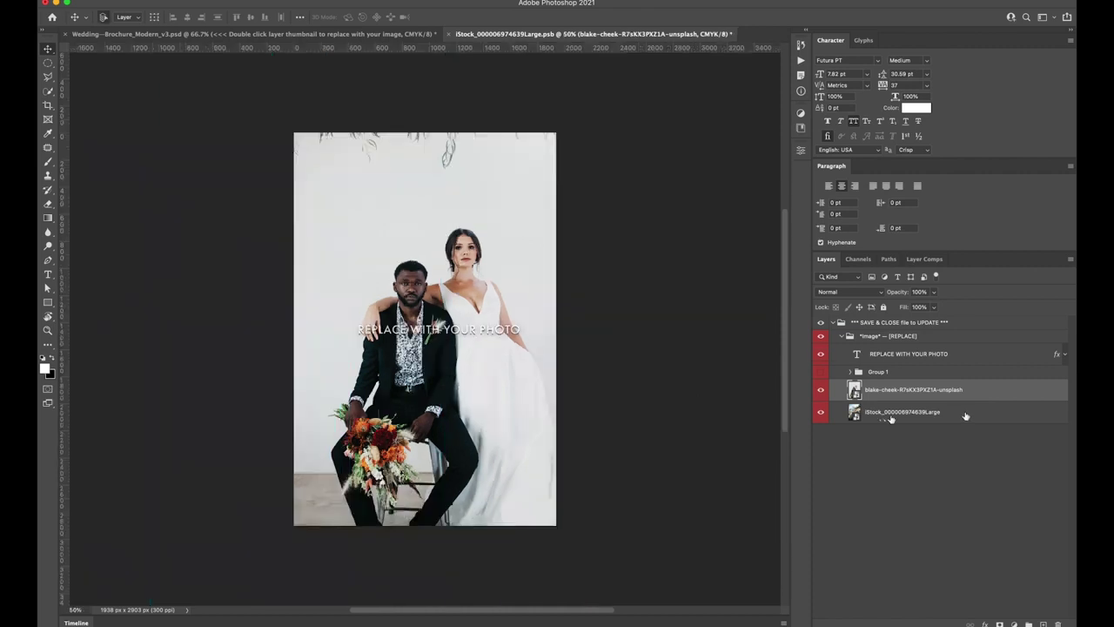
# Step: Save the cover image smart object and return to the wedding brochure document
pyautogui.press('super+s')
pyautogui.click(446, 35)
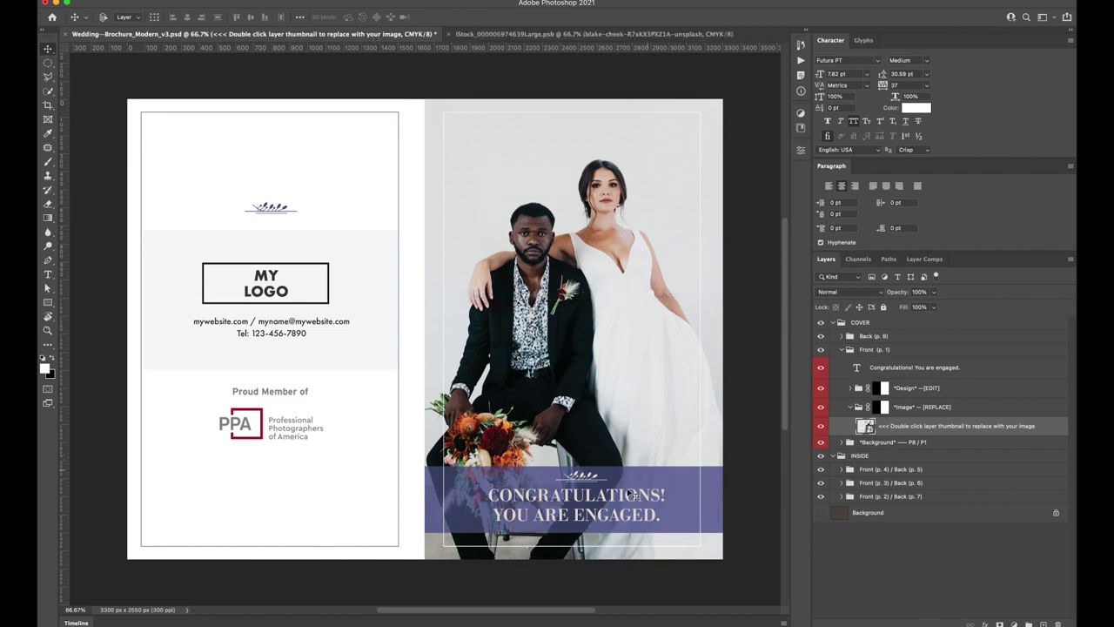
# Step: Expand the *Design* — [EDIT] group in Front (p. 1), open its smart object and select the botton icon layer
pyautogui.press('super')
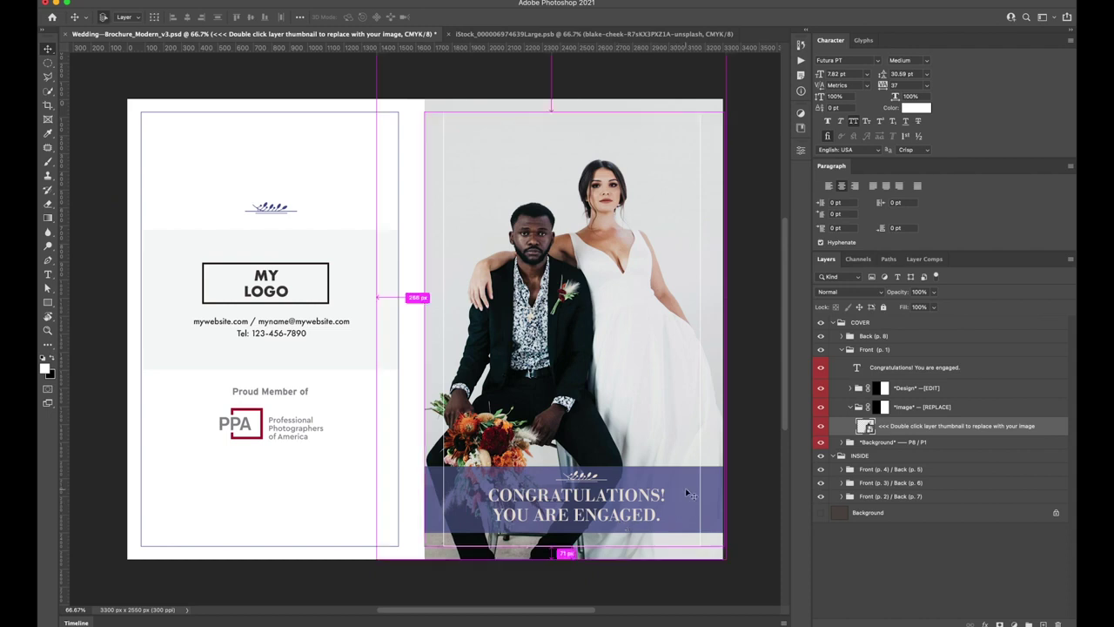
pyautogui.click(851, 388)
pyautogui.click(866, 406)
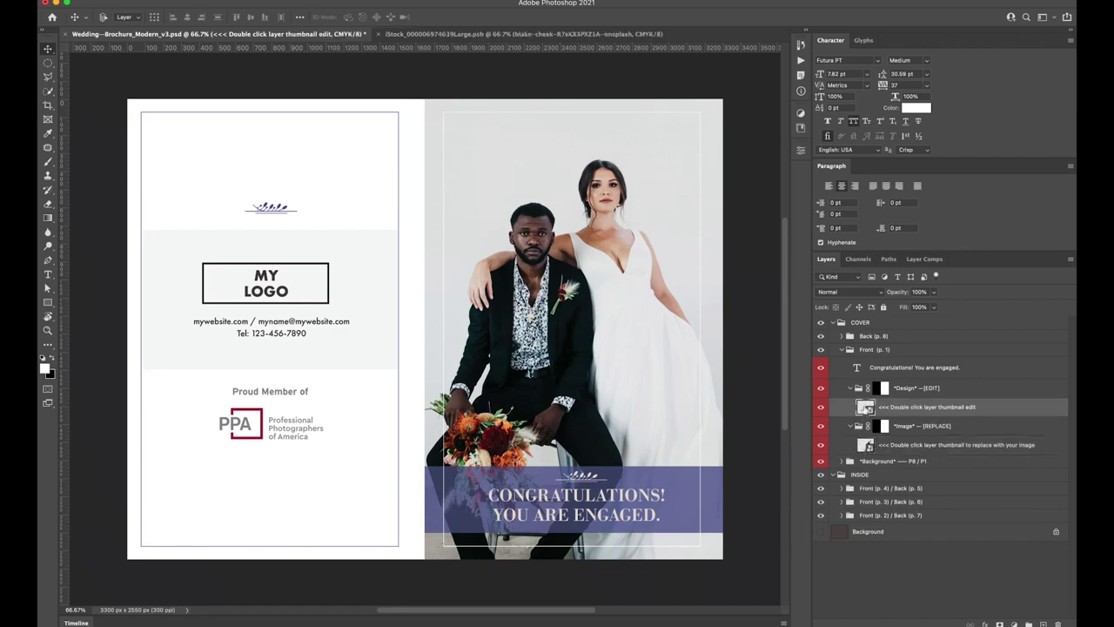
pyautogui.doubleClick(866, 406)
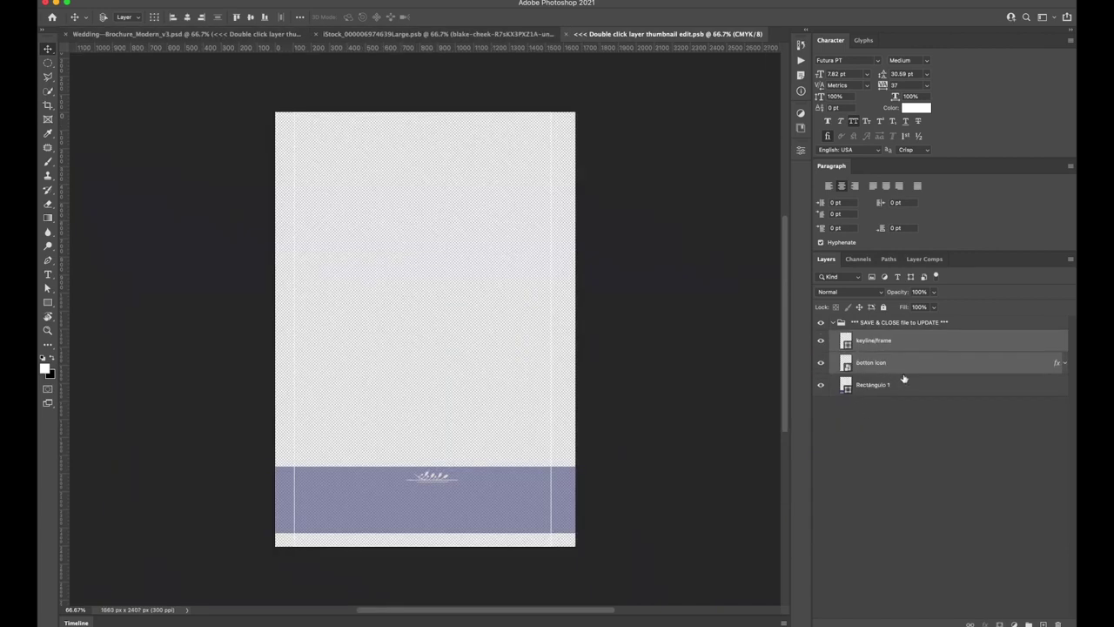
pyautogui.click(861, 363)
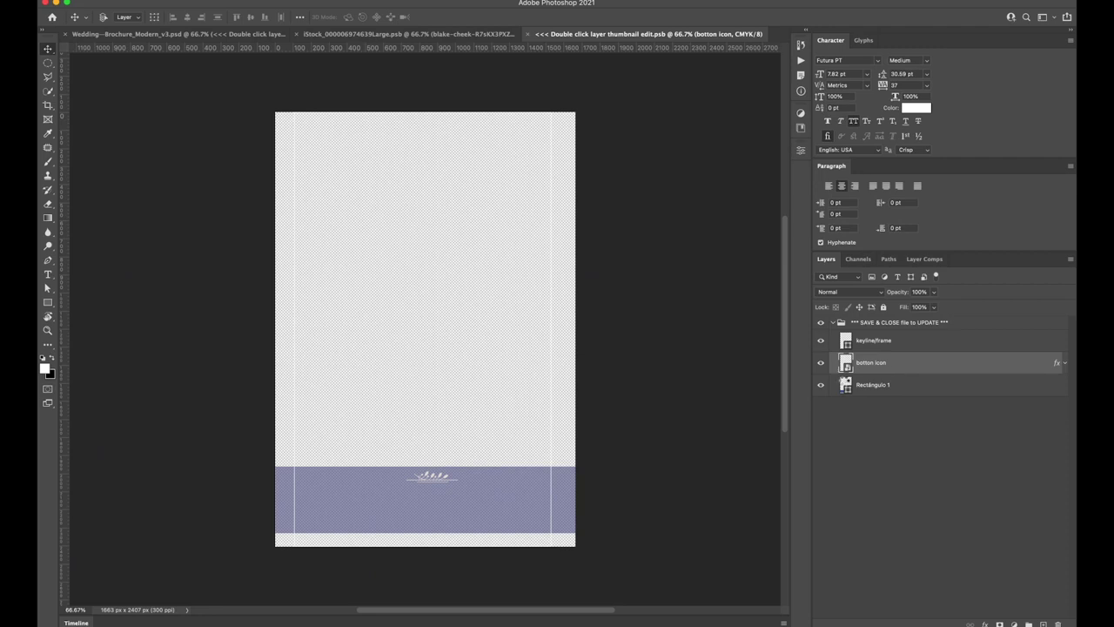
# Step: Recolor the Rectángulo 1 band to orange (#ee962c), then save and close the design smart object
pyautogui.doubleClick(845, 382)
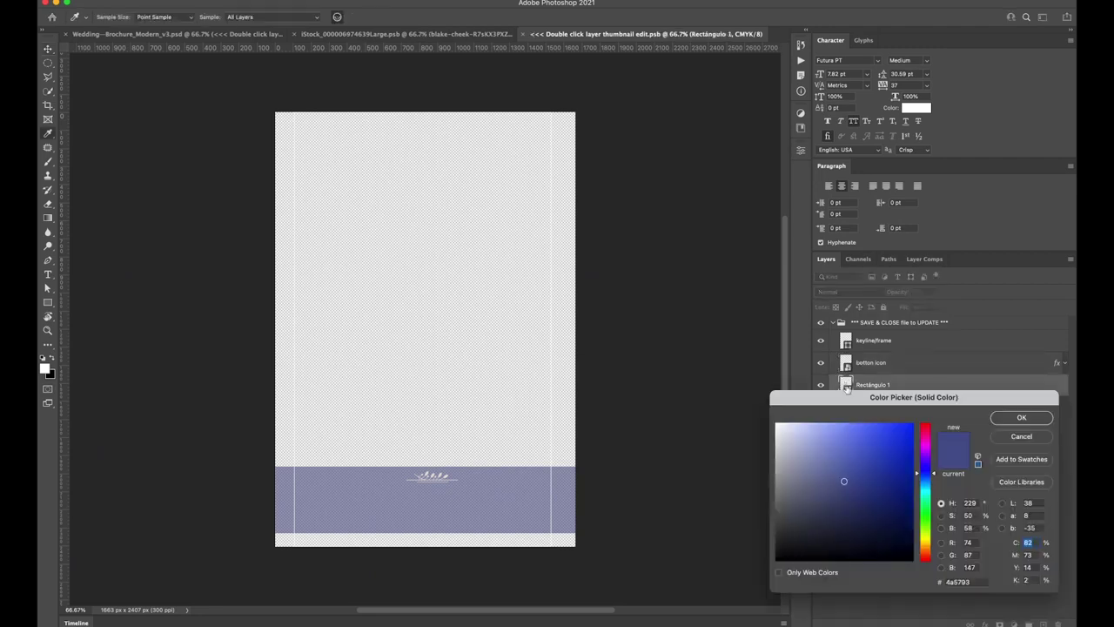
pyautogui.click(930, 546)
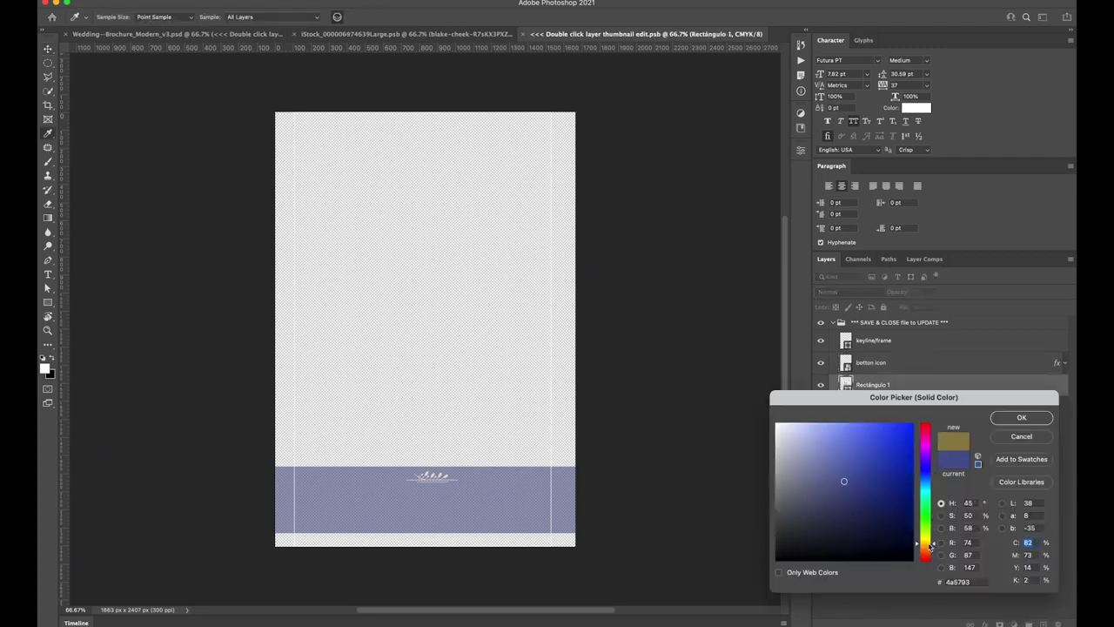
pyautogui.click(886, 433)
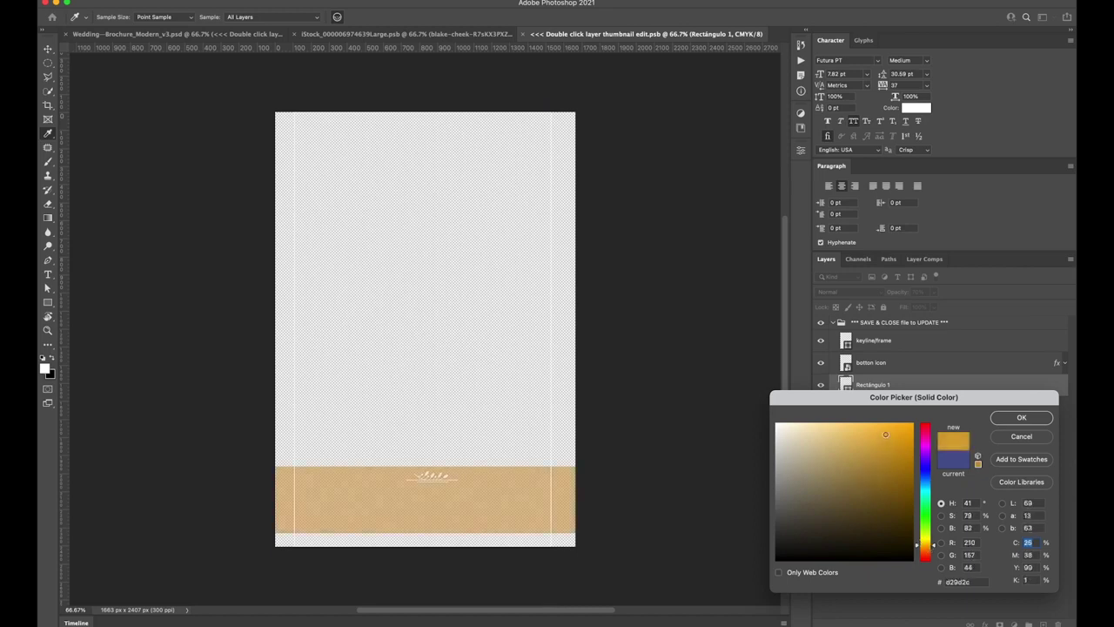
pyautogui.click(928, 547)
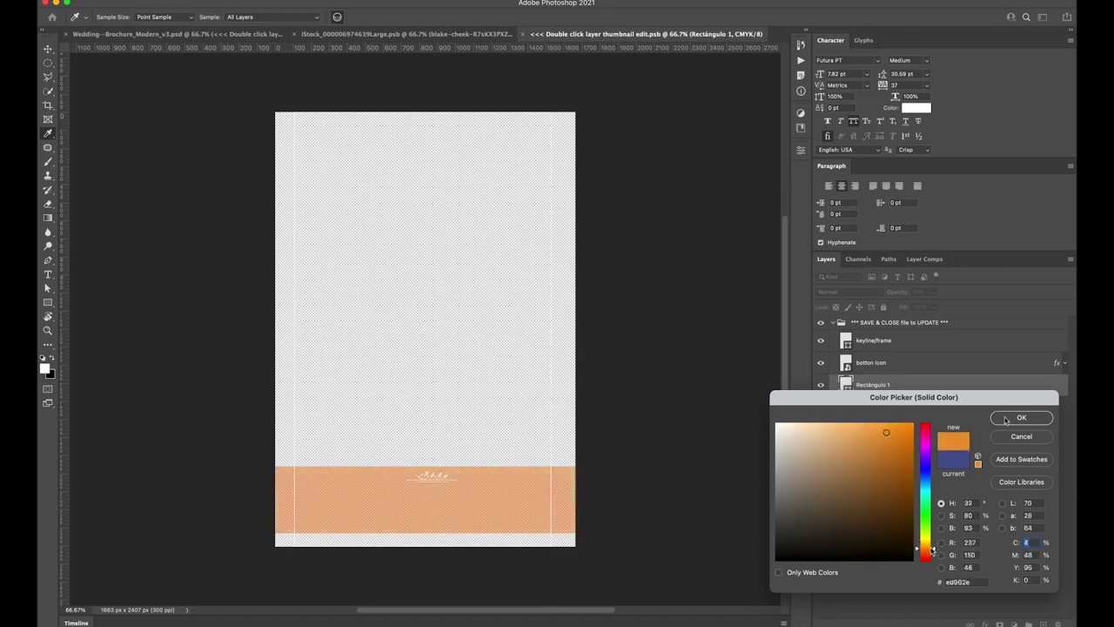
pyautogui.press('Return')
pyautogui.hotkey('ctrl', 's')
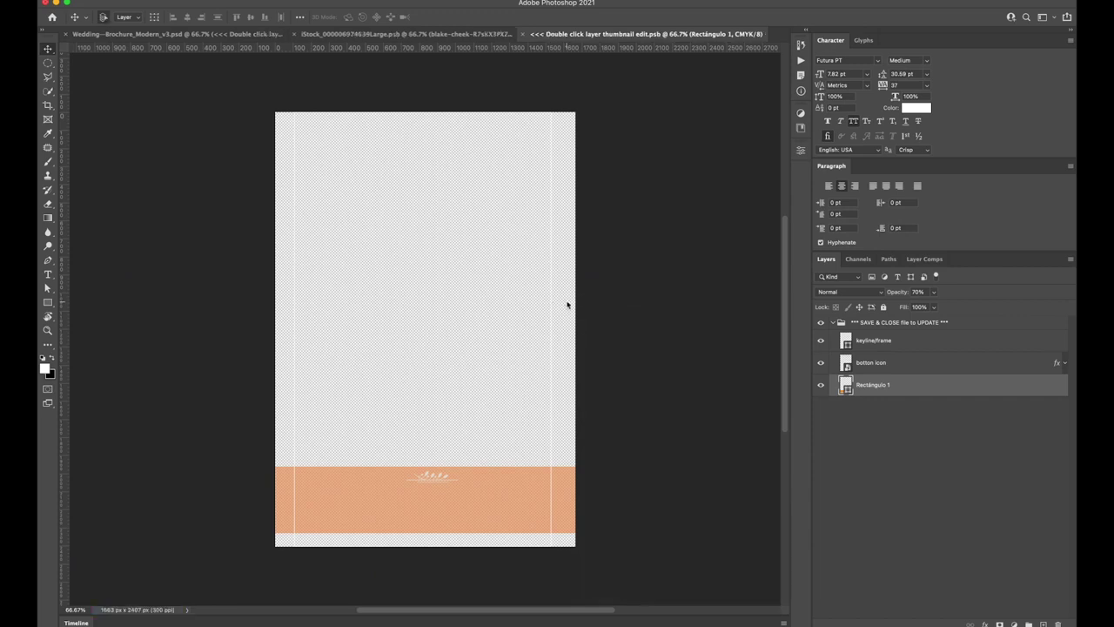
pyautogui.hotkey('ctrl', 'w')
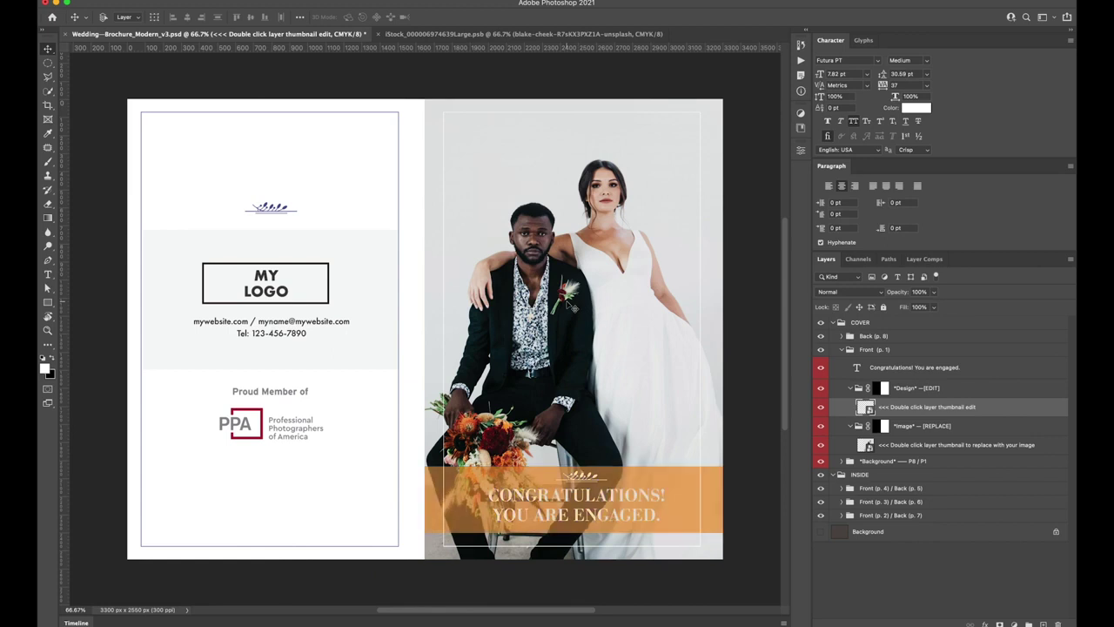
# Step: Reopen the design smart object, recolor the Rectángulo 1 band to a saturated violet-blue, and save and close it
pyautogui.press('super')
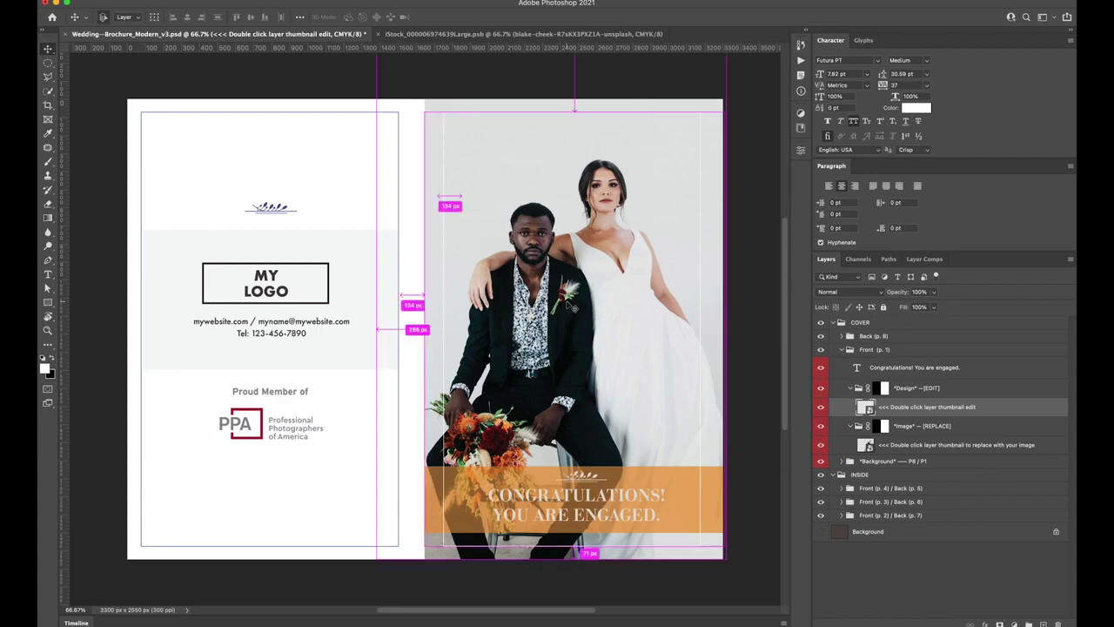
pyautogui.doubleClick(865, 407)
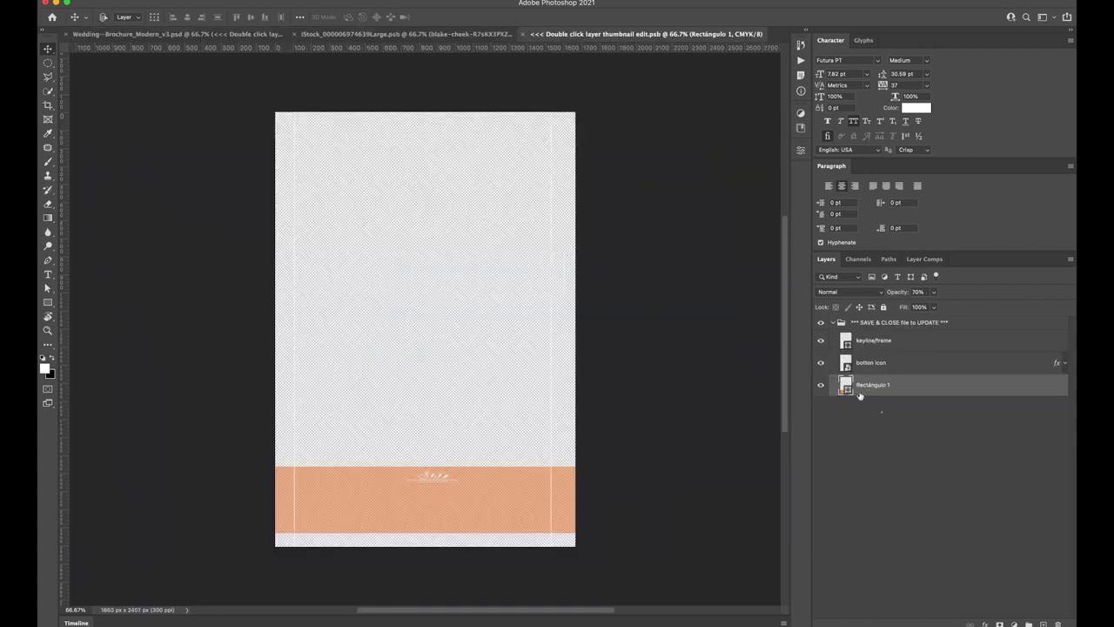
pyautogui.doubleClick(845, 387)
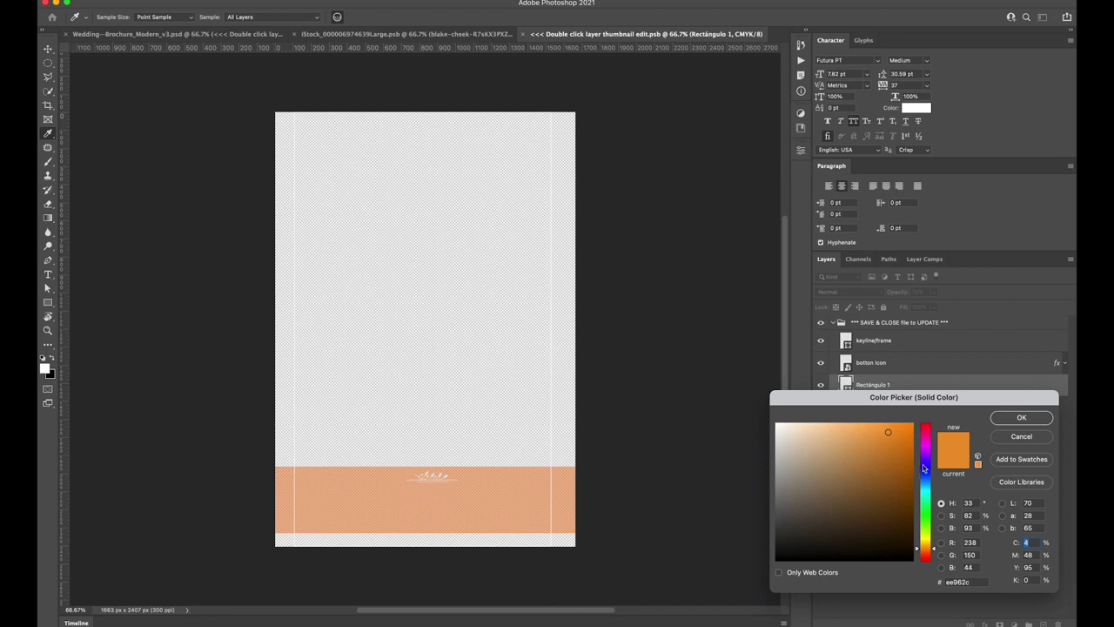
pyautogui.click(925, 471)
pyautogui.click(908, 449)
pyautogui.click(1022, 419)
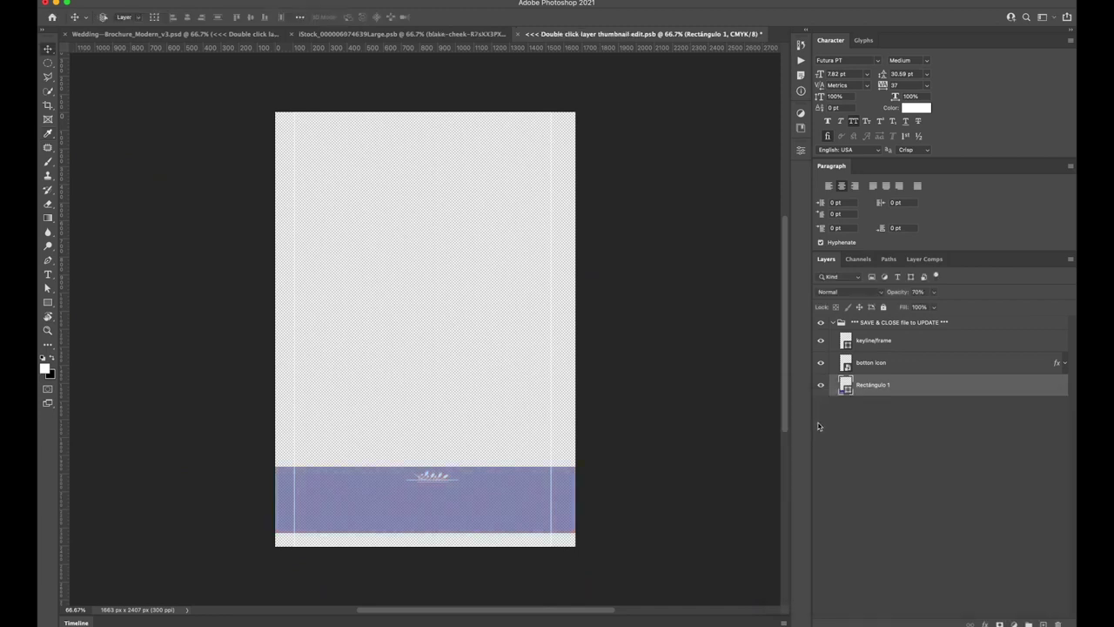
pyautogui.press('super+s')
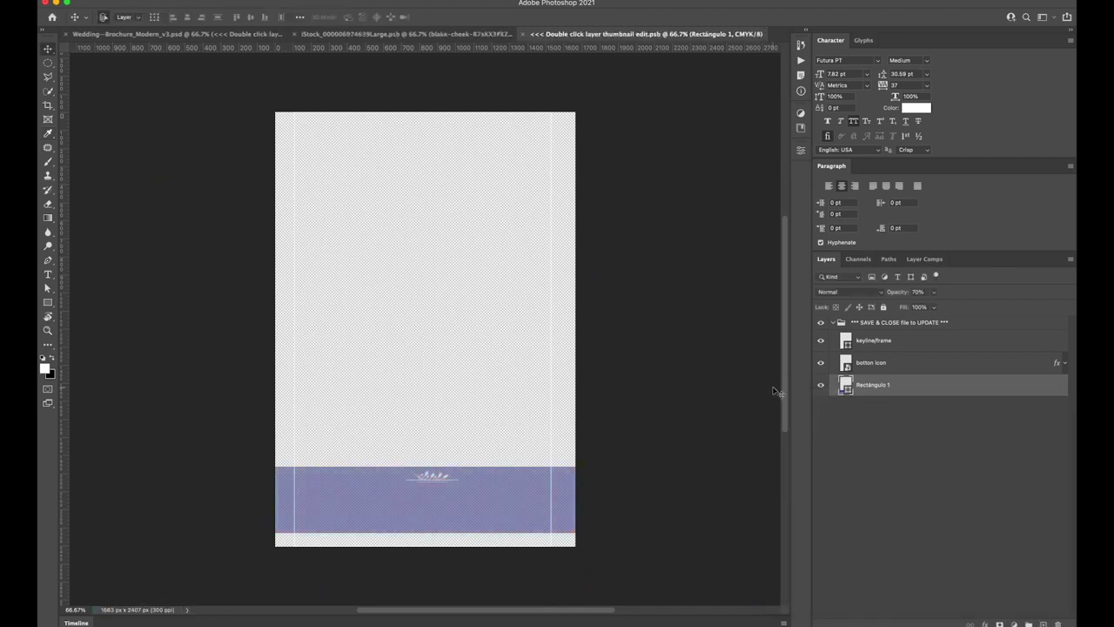
pyautogui.press('super+w')
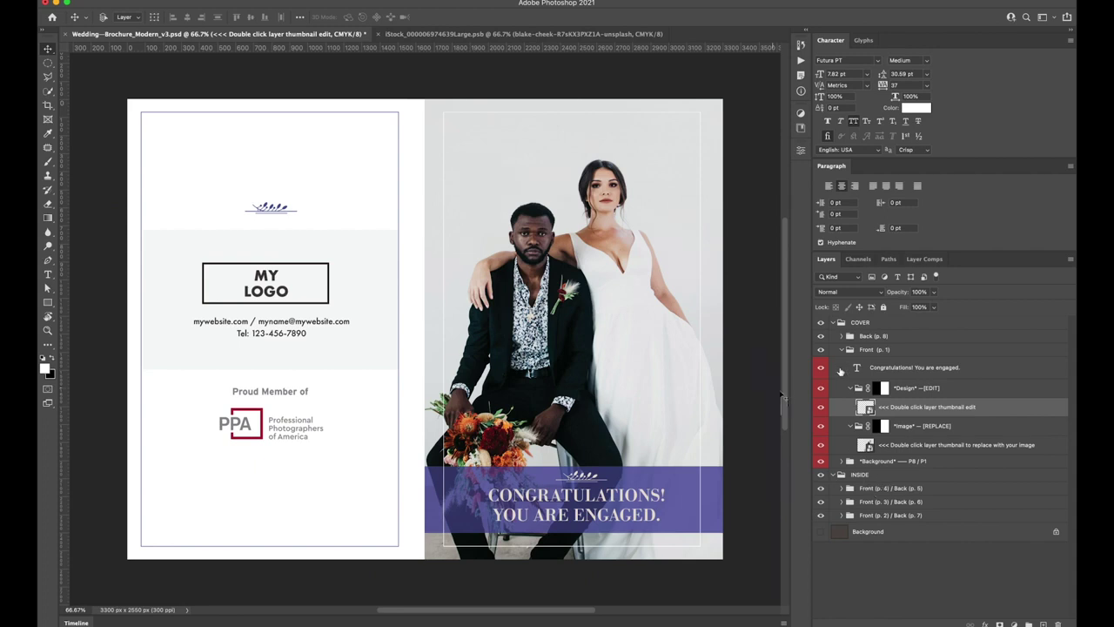
# Step: Collapse Front (p. 1), hide the COVER group and expand the inside Front (p. 4) / Back (p. 5) group
pyautogui.click(841, 350)
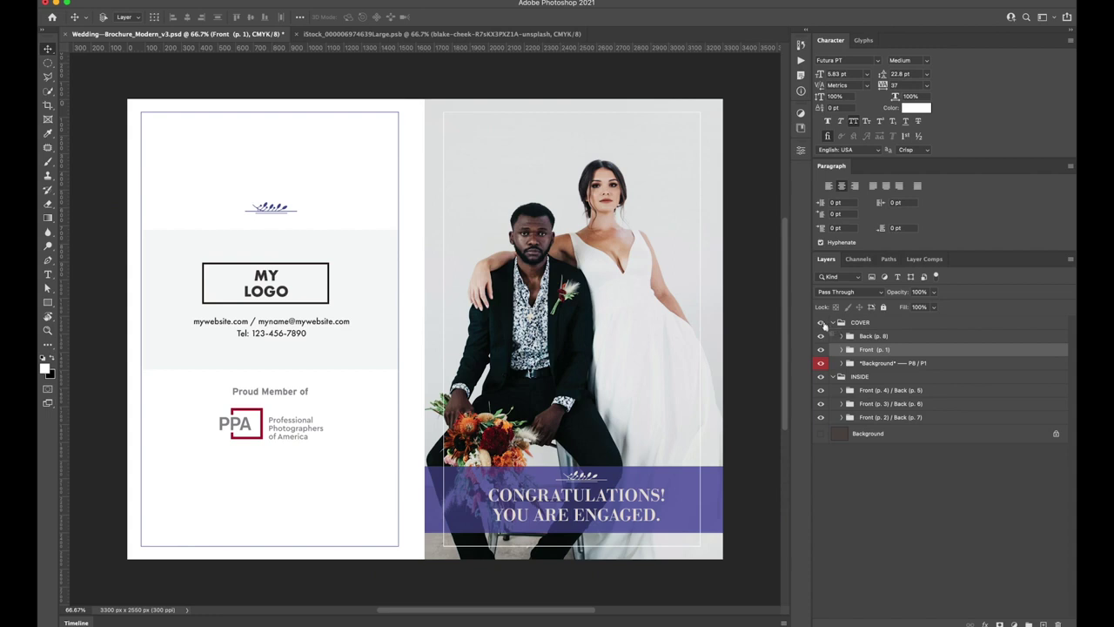
pyautogui.click(820, 322)
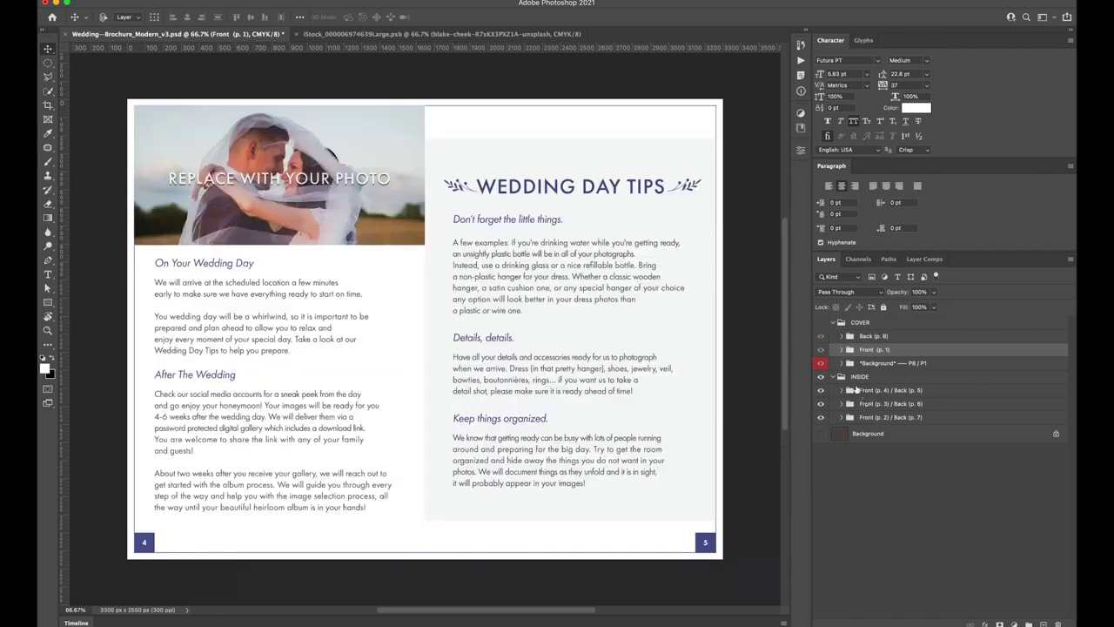
pyautogui.click(841, 390)
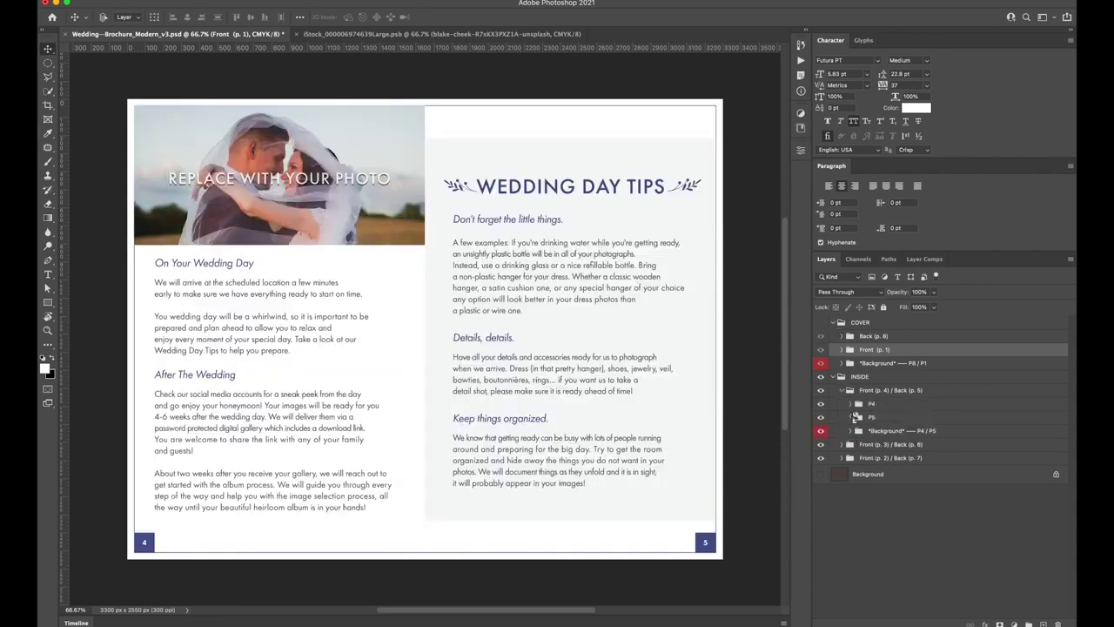
# Step: Switch the P4 and P5 groups off and on to check which page content each one holds
pyautogui.click(820, 404)
pyautogui.click(820, 405)
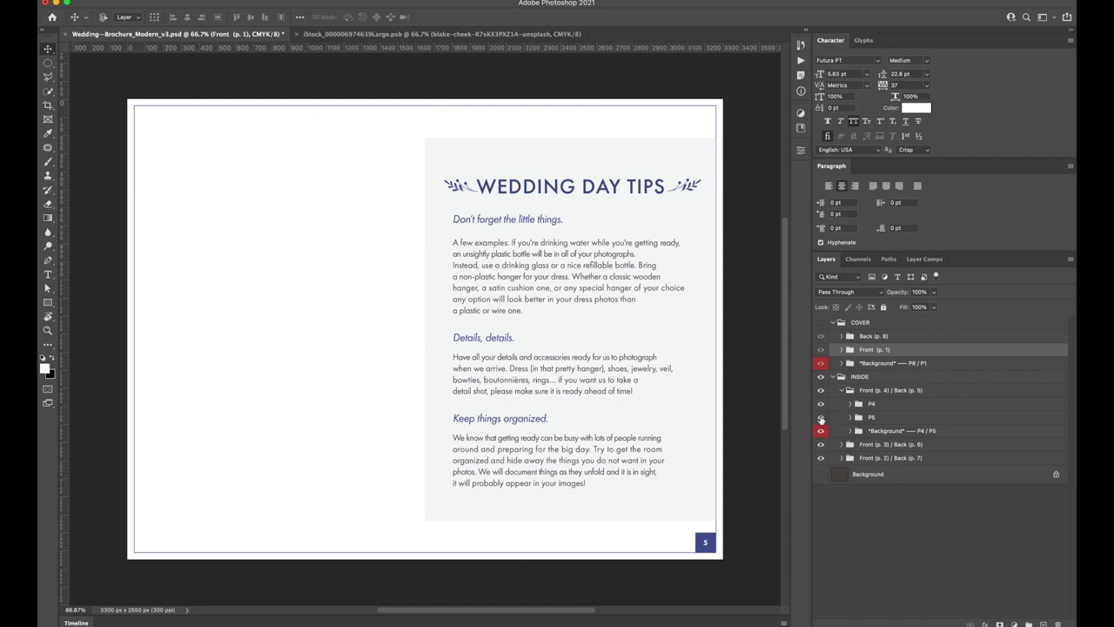
pyautogui.click(821, 417)
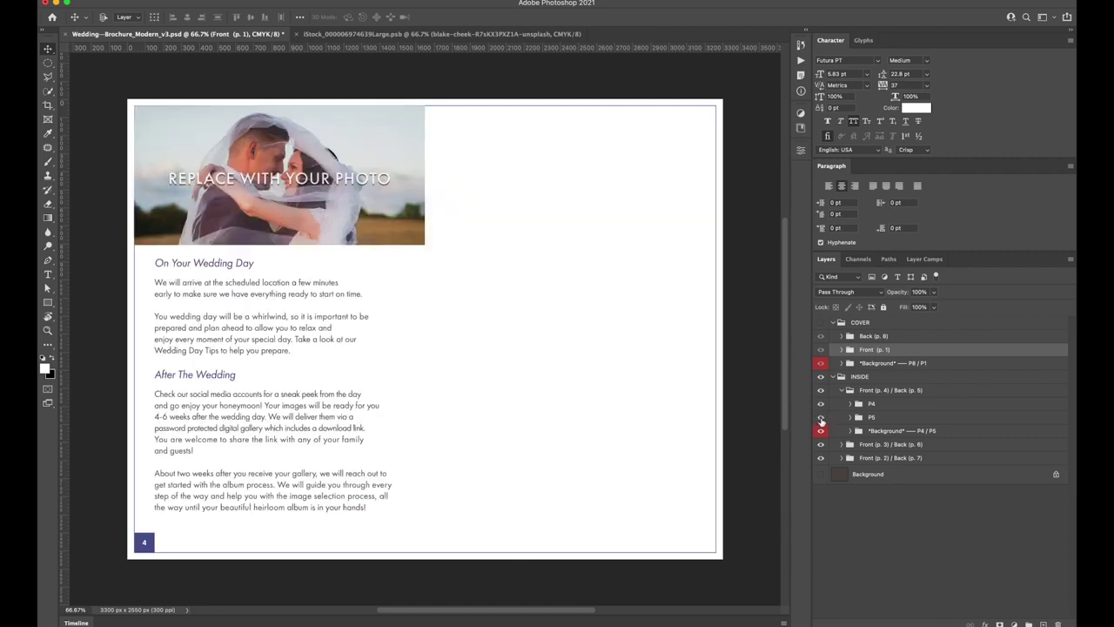
pyautogui.click(820, 418)
# Step: Expand P4 and its *Image* — [REPLACE] group, select the REPLACE WITH YOUR PHOTO layer and check it by toggling its visibility
pyautogui.click(850, 404)
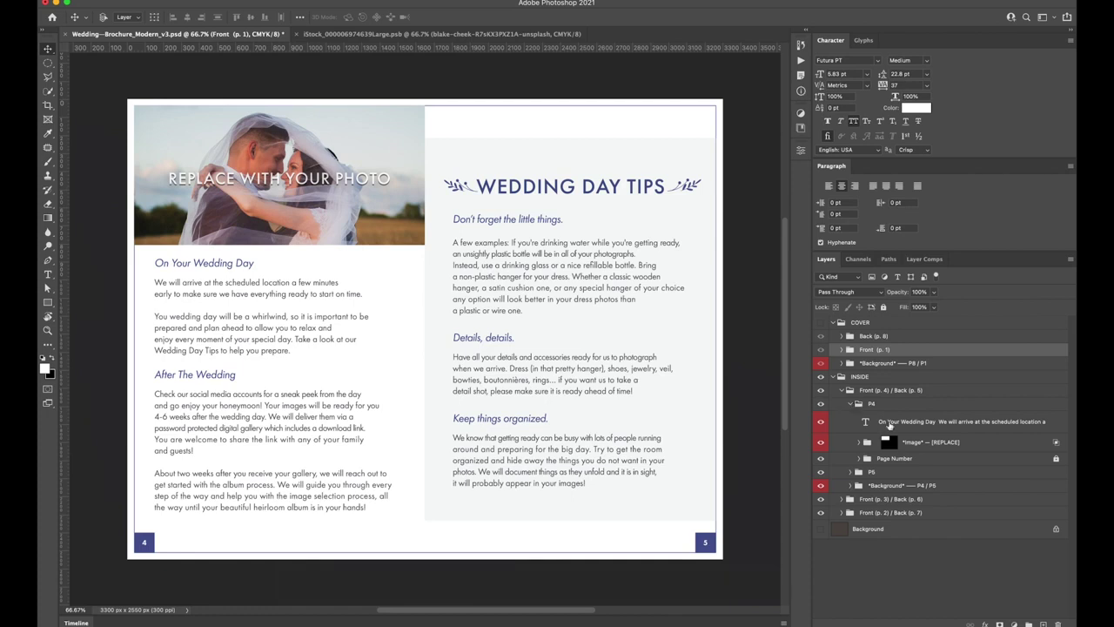
pyautogui.click(858, 441)
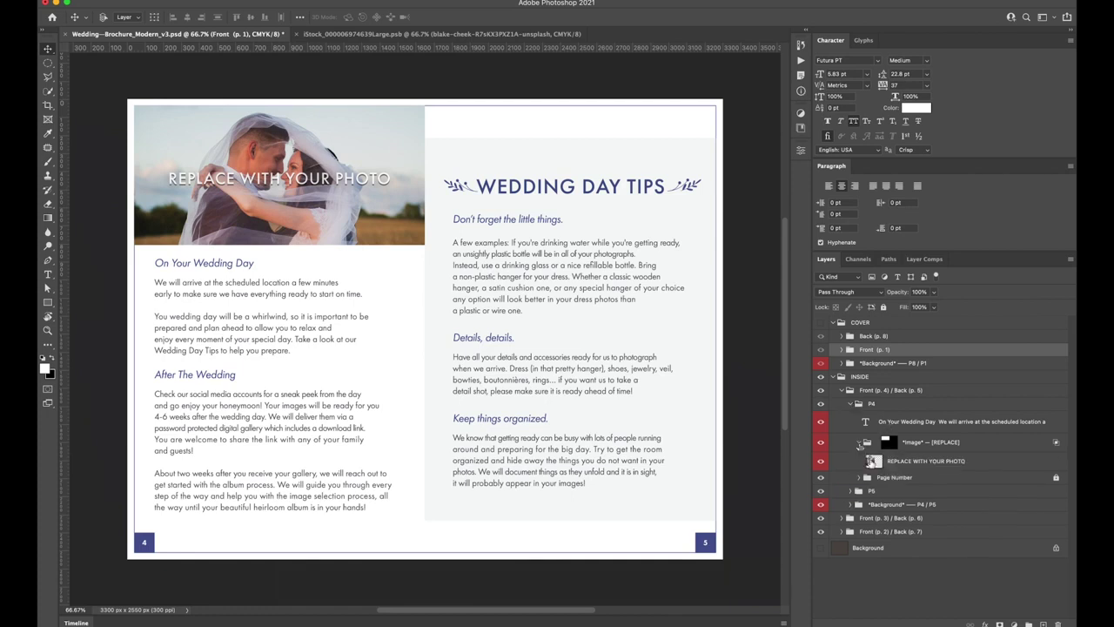
pyautogui.click(872, 463)
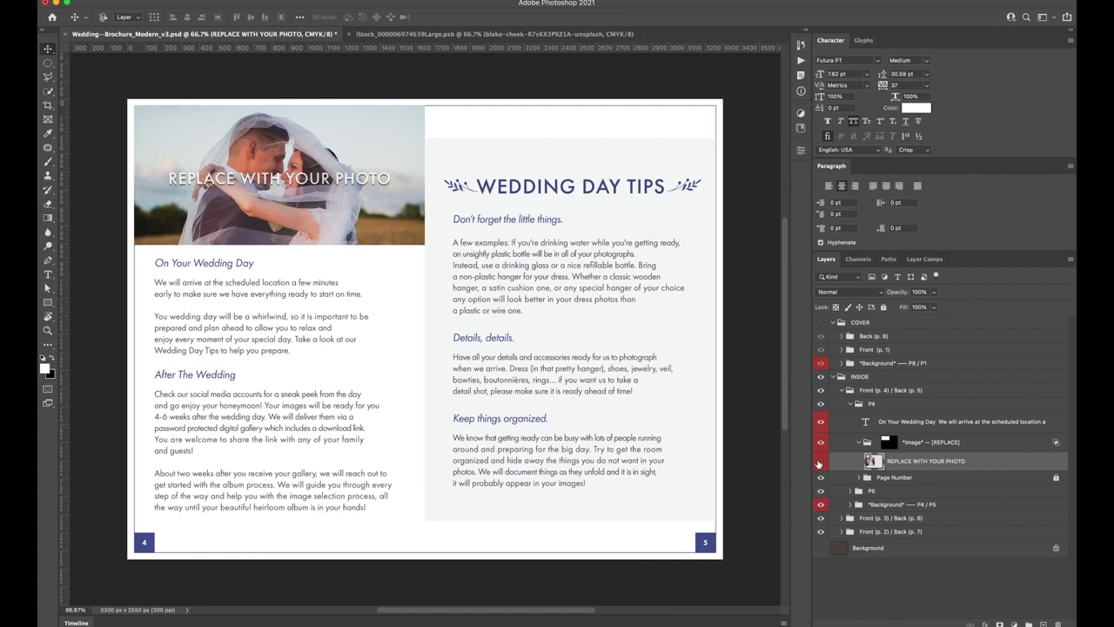
pyautogui.click(818, 461)
pyautogui.click(818, 462)
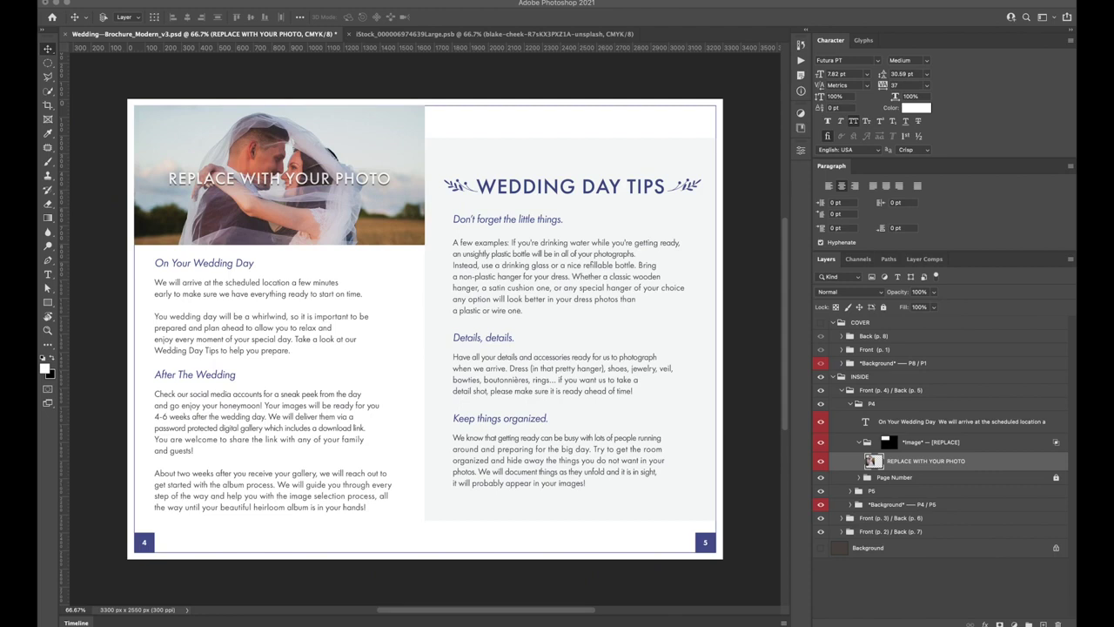
# Step: Place the Unsplash photo of hands above the REPLACE WITH YOUR PHOTO layer at 10% scale, positioned over the page 4 photo area
pyautogui.moveTo(1072, 276); pyautogui.dragTo(267, 176)
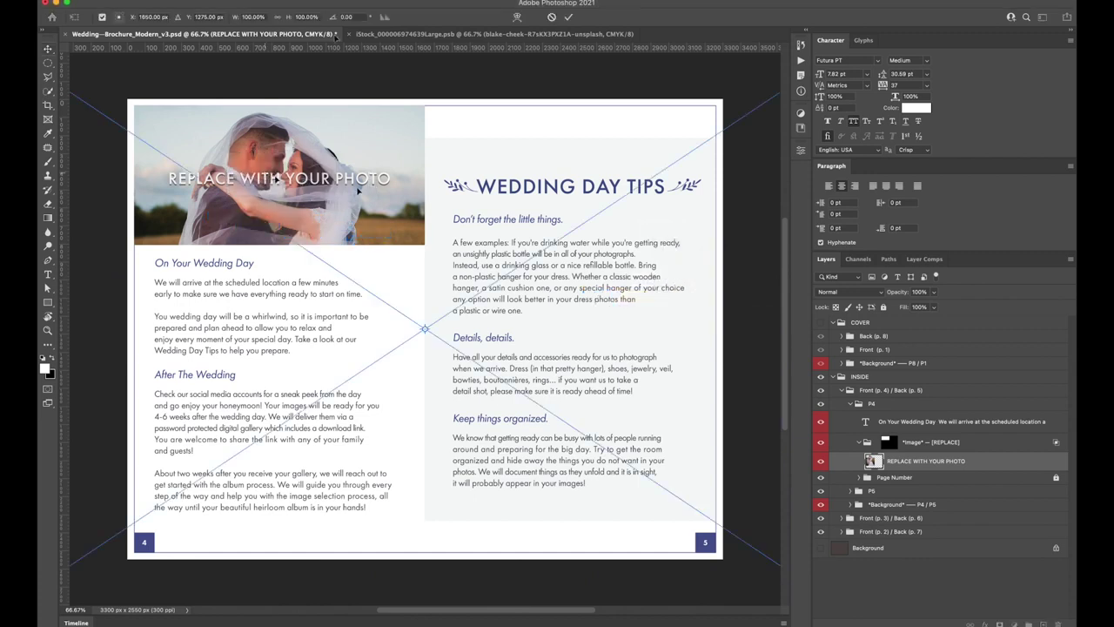
pyautogui.moveTo(524, 278); pyautogui.dragTo(396, 115)
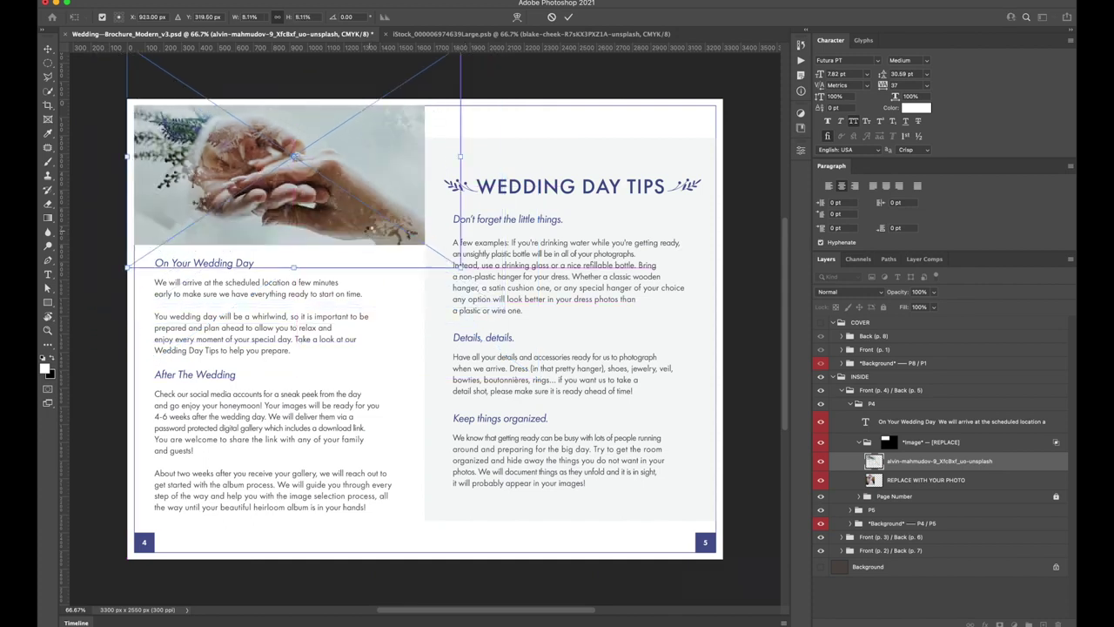
pyautogui.press('Return')
# Step: Collapse the INSIDE group and show the COVER group again
pyautogui.click(821, 323)
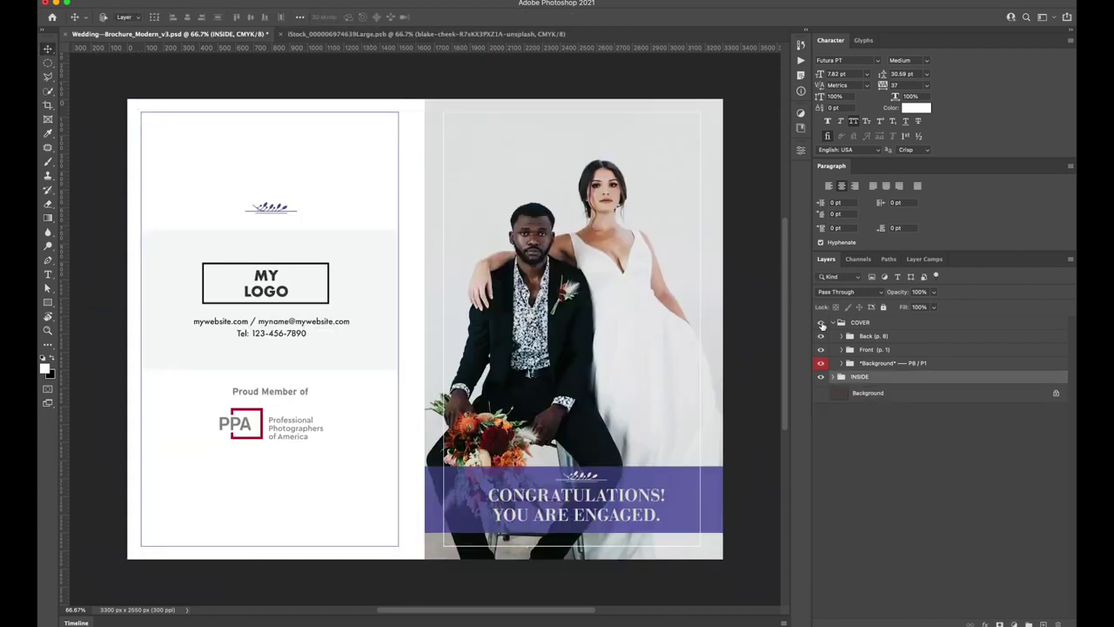